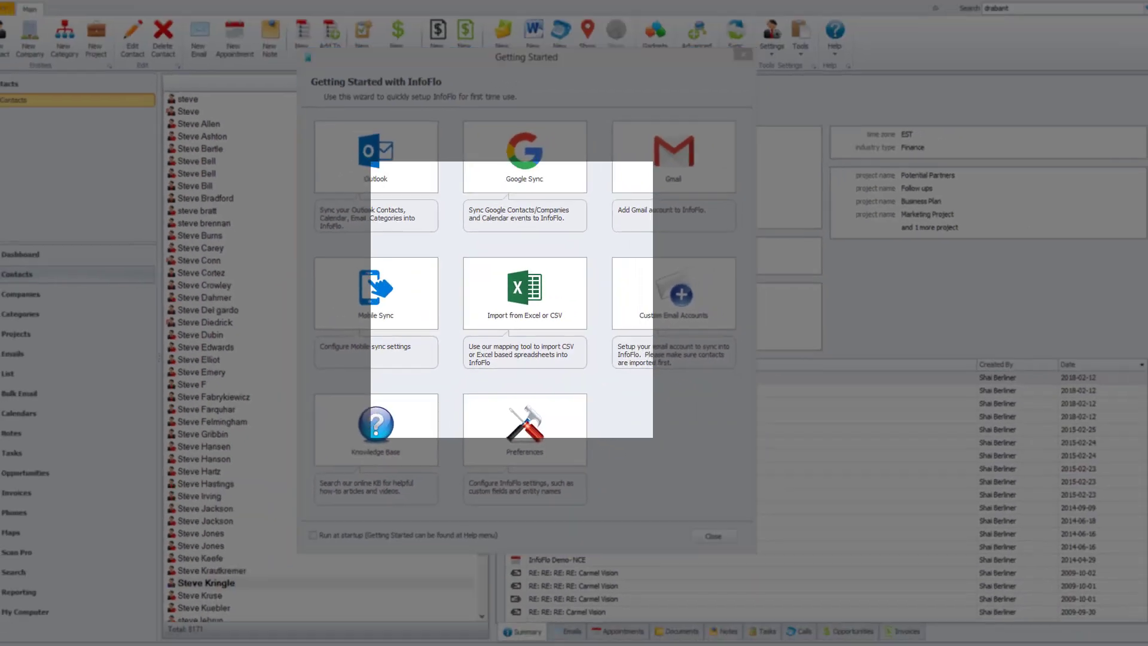
# - Open the Excel or CSV import tool and set it to import Contacts or Companies from an MS Excel file
pyautogui.click(513, 261)
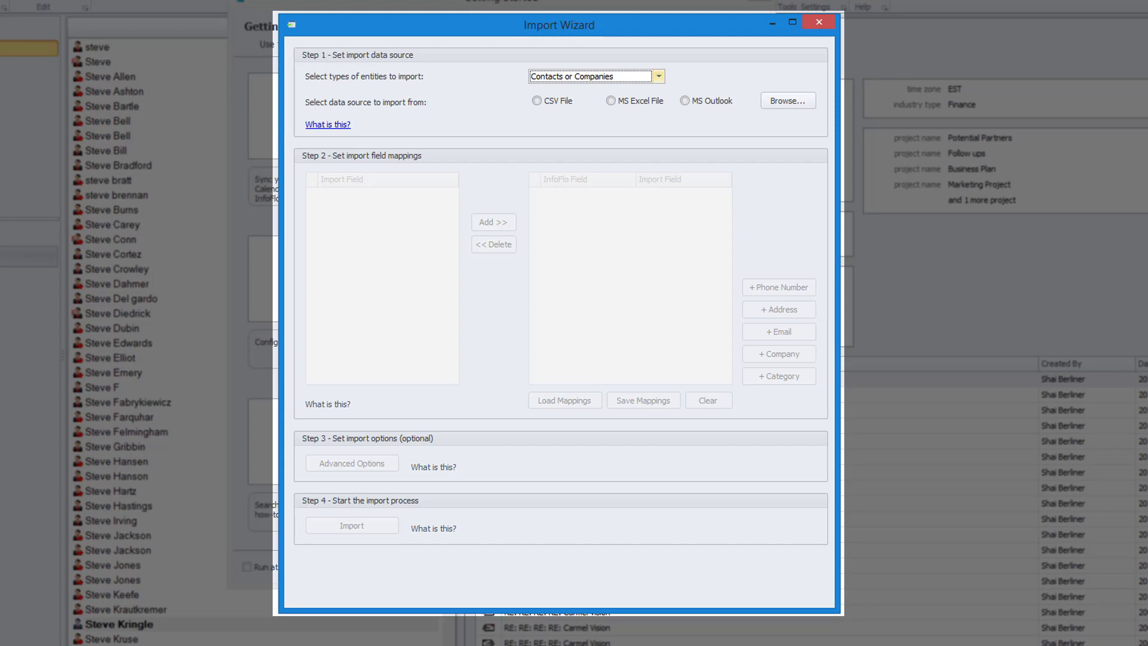
pyautogui.click(658, 76)
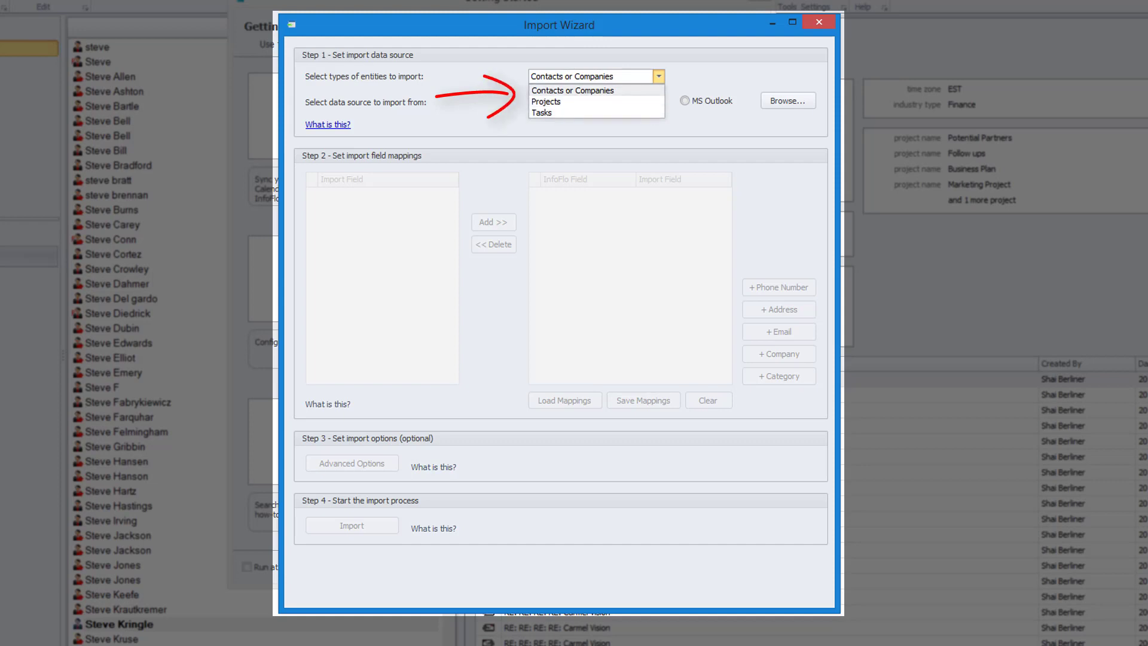
pyautogui.click(573, 90)
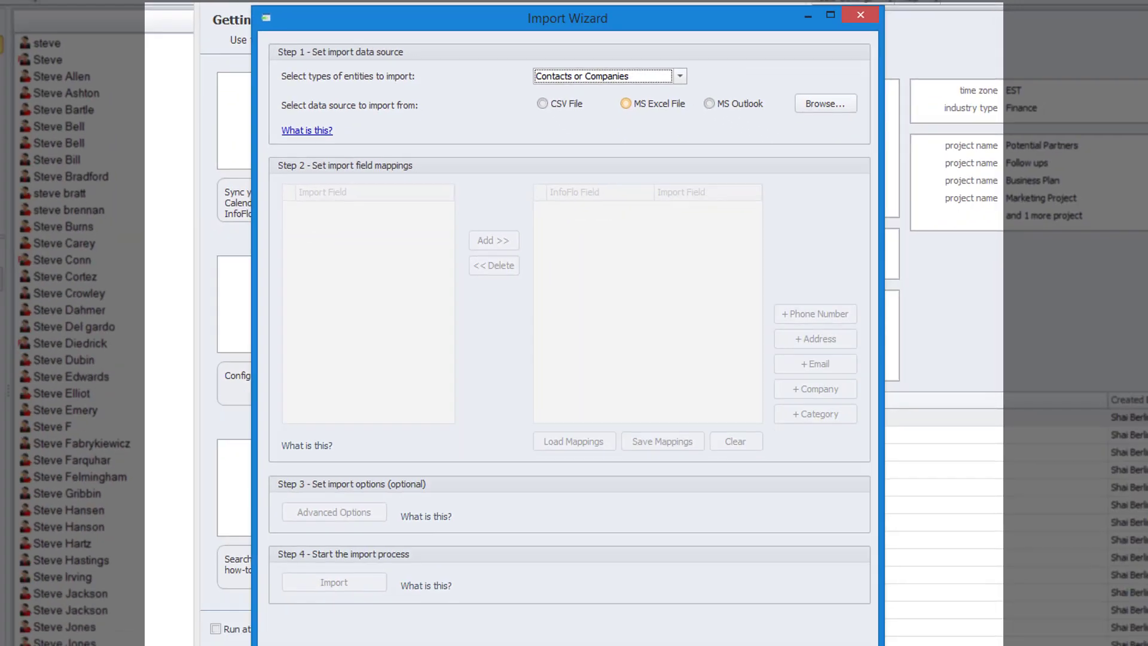
pyautogui.click(805, 194)
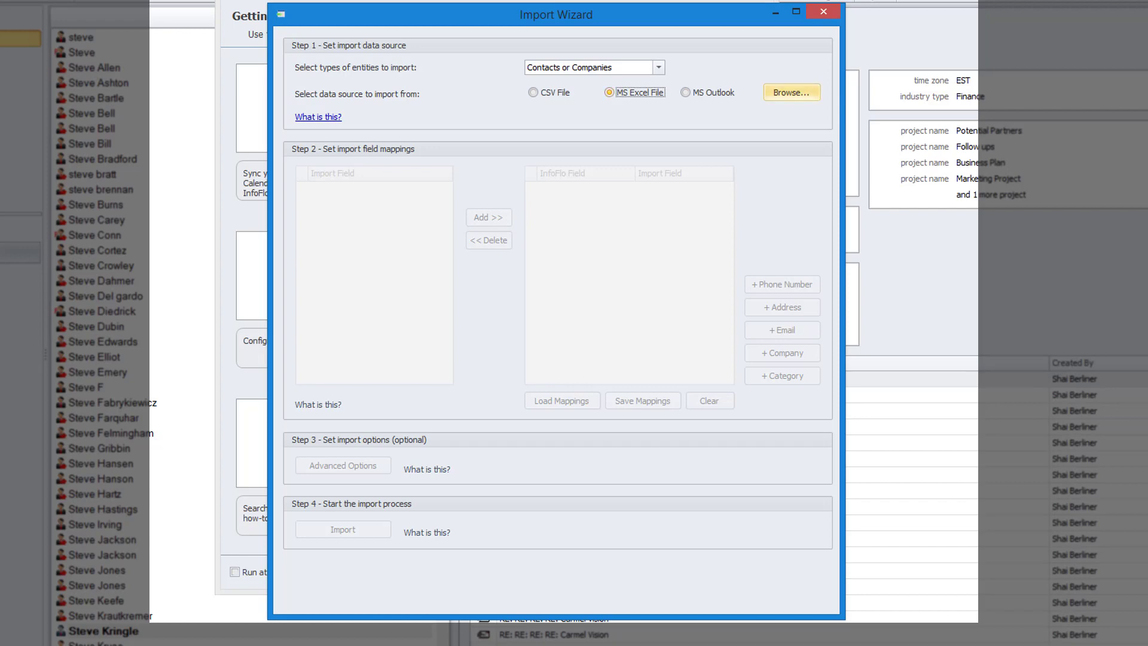
# - Load the Import- InfoFlo CRM workbook from the Desktop as the import data source
pyautogui.click(791, 92)
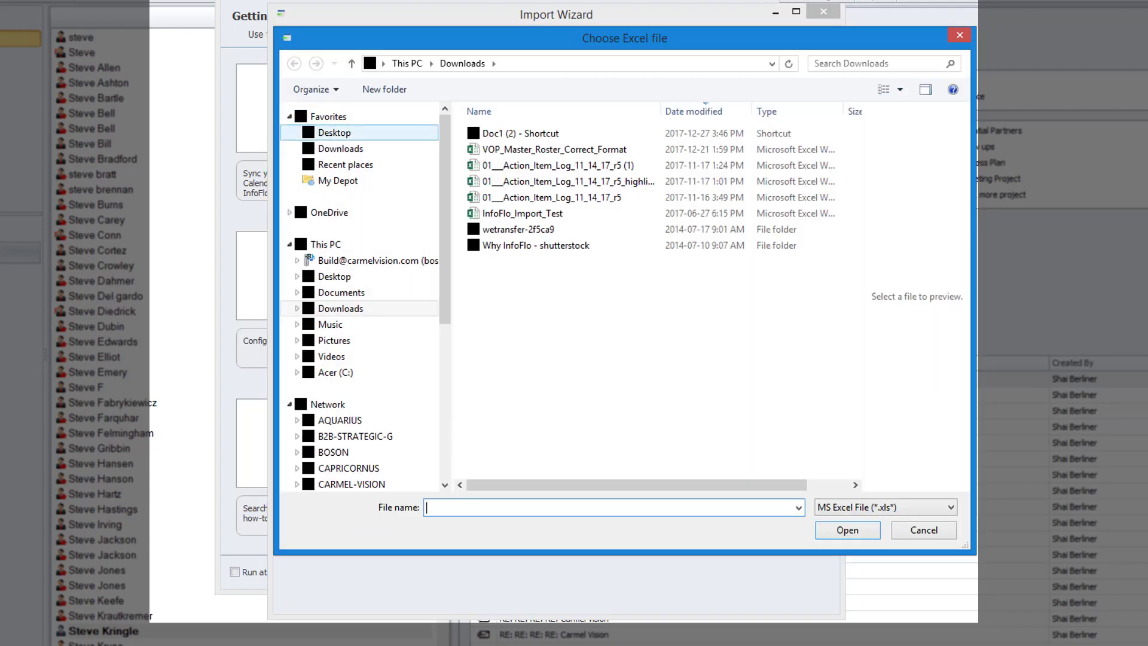
pyautogui.click(335, 133)
pyautogui.scroll(-5, 559, 299)
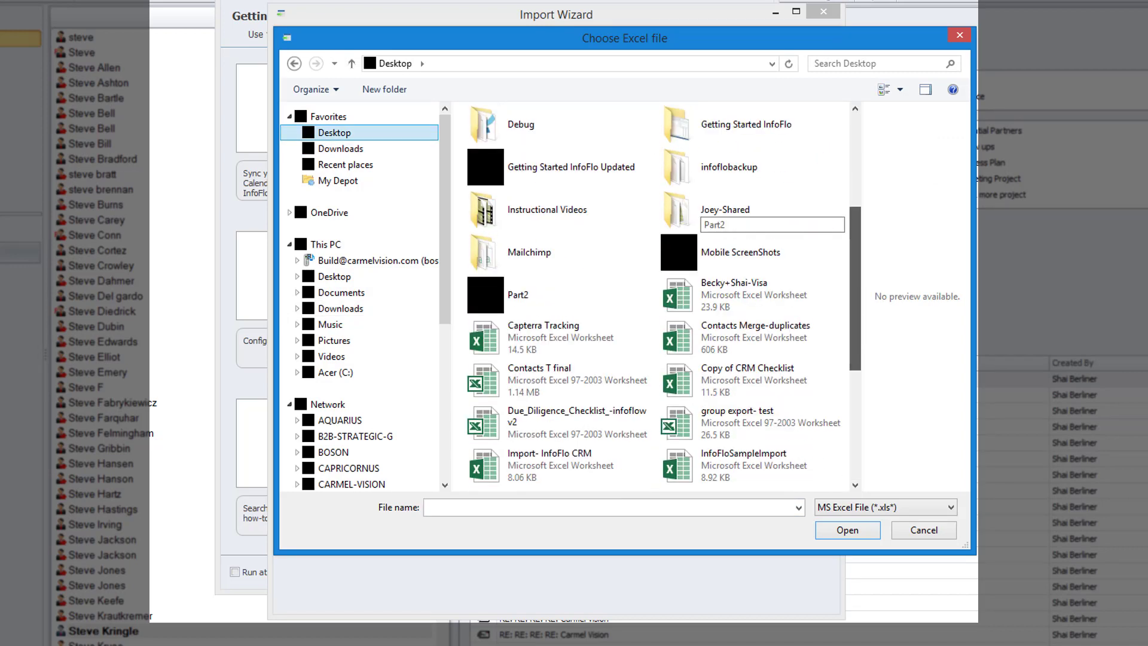
pyautogui.click(559, 366)
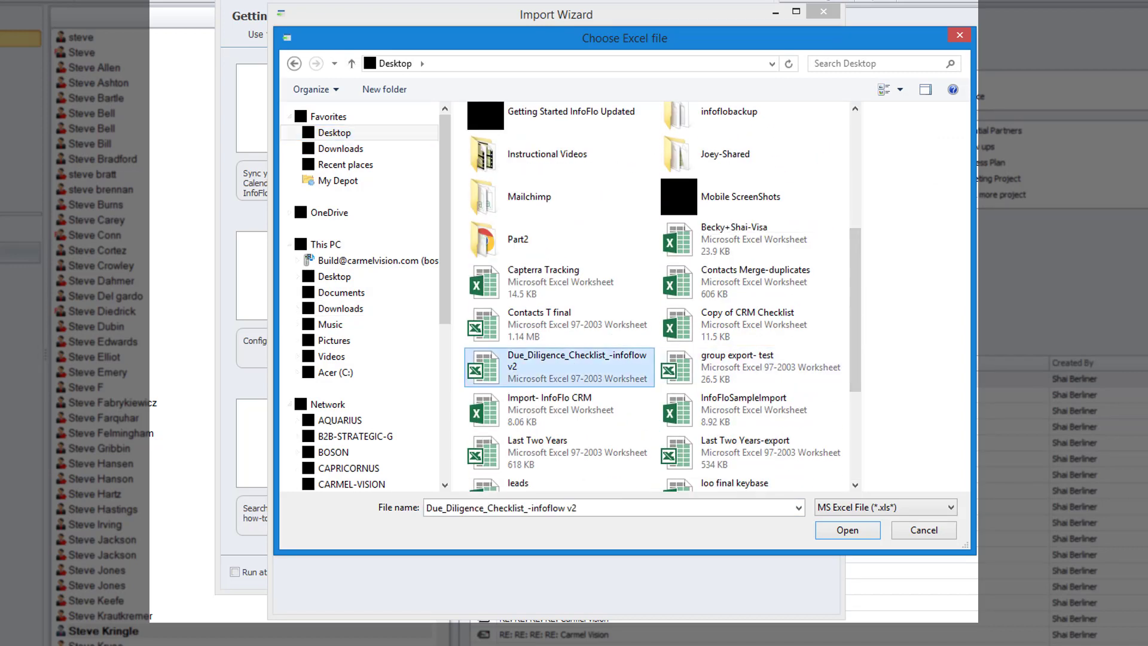
pyautogui.click(560, 410)
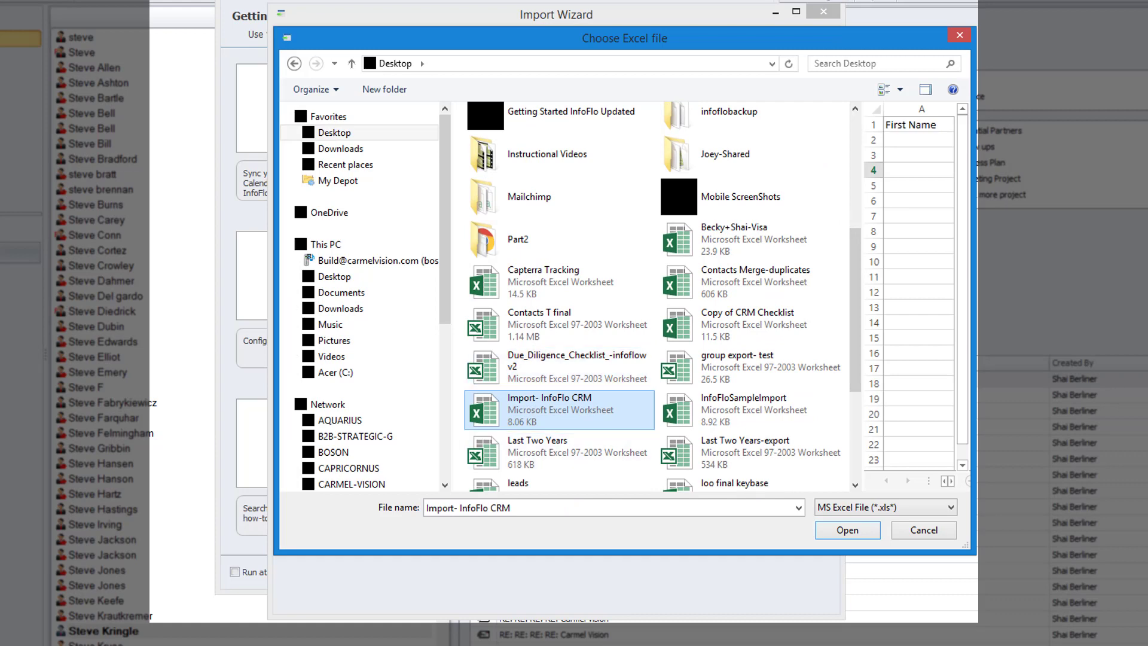
pyautogui.click(848, 531)
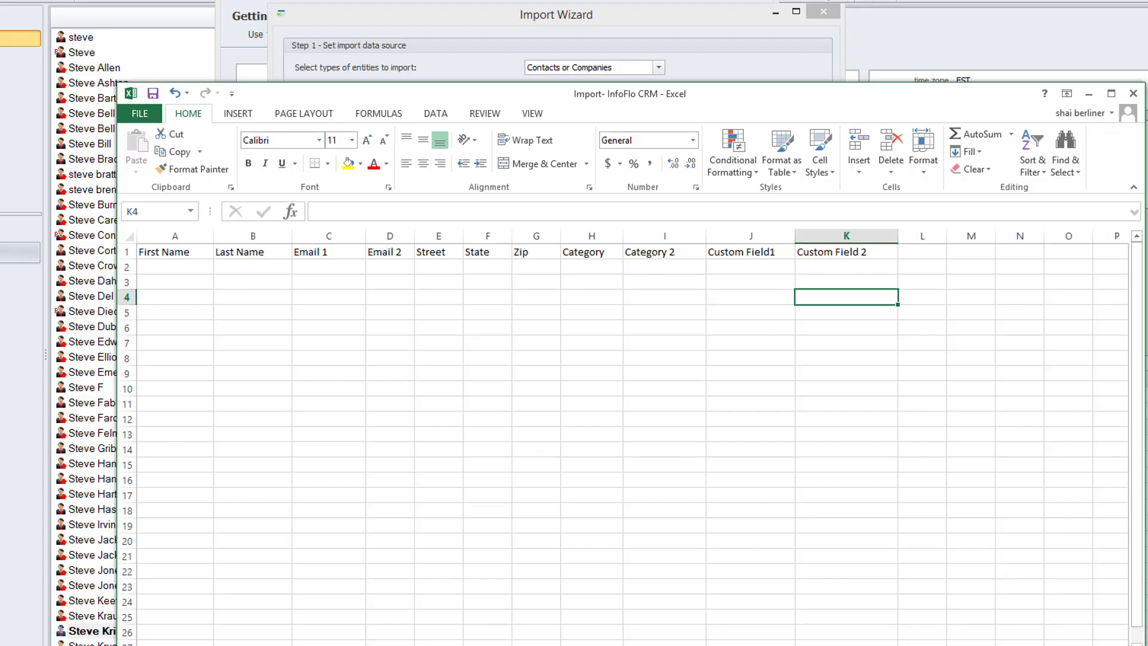
# - Switch to Excel to examine the Import- InfoFlo CRM header row and first data row, and return to the Import Wizard
pyautogui.moveTo(630, 94); pyautogui.dragTo(531, 13)
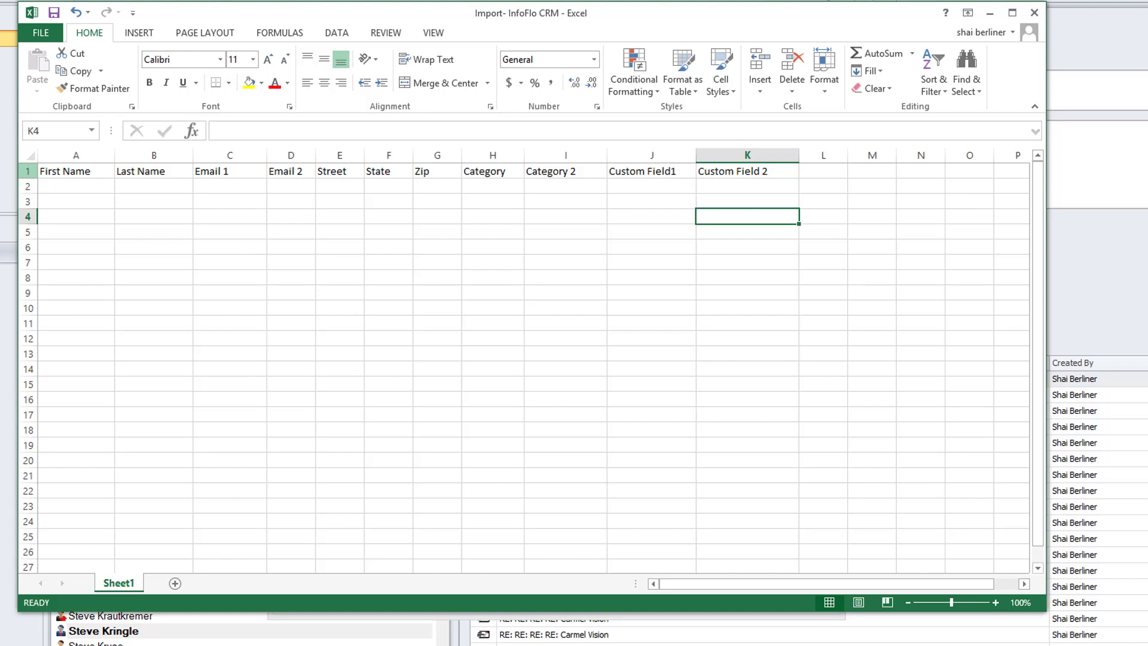
pyautogui.click(27, 172)
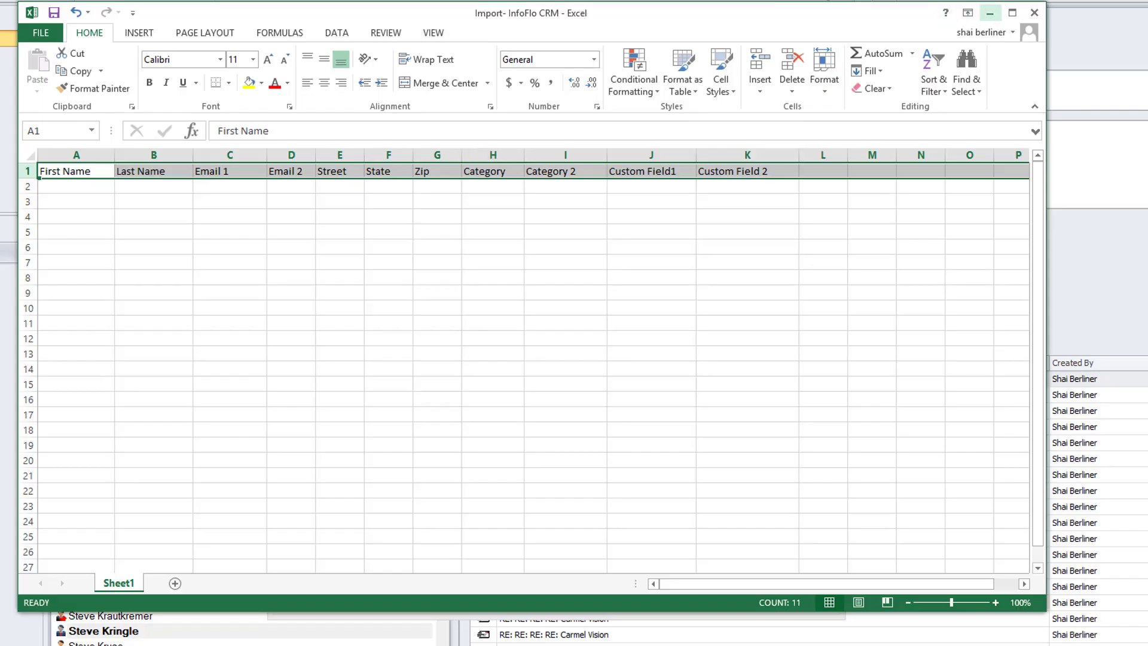
pyautogui.click(990, 13)
pyautogui.click(76, 186)
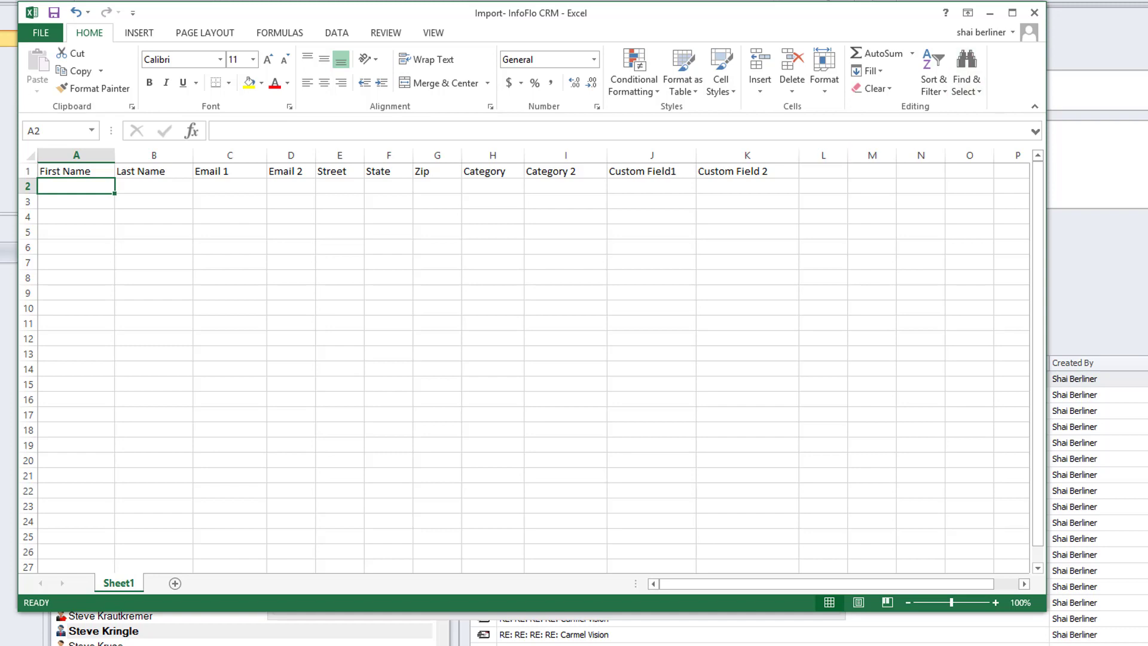
pyautogui.click(990, 13)
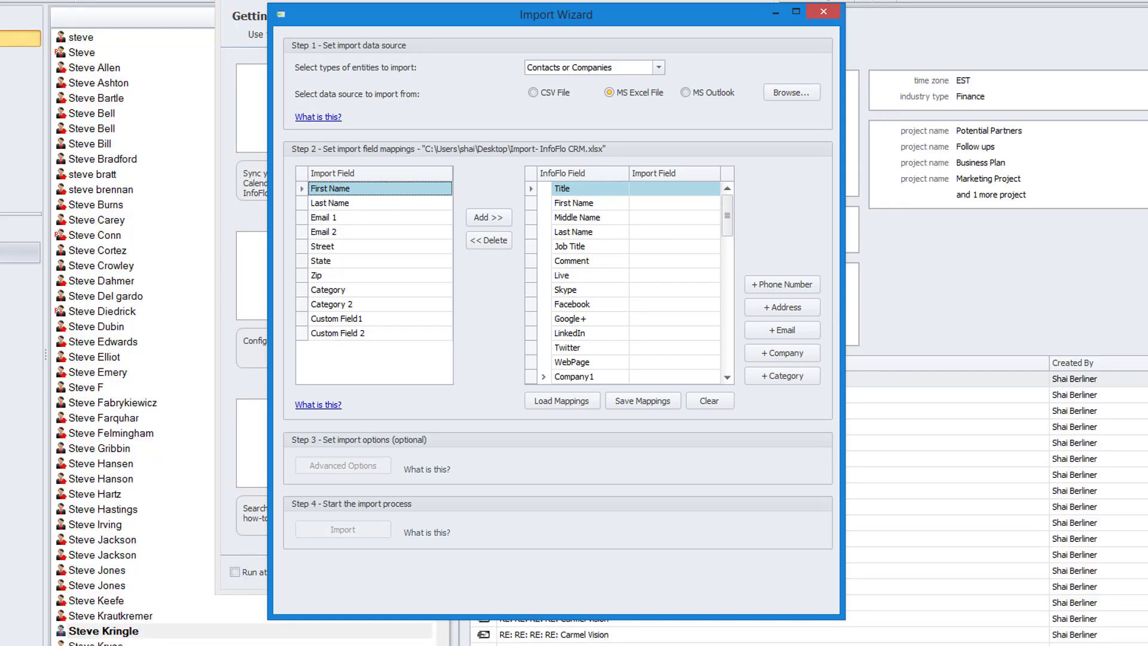
# - Map the First Name and Last Name import fields to the InfoFlo fields of the same names
pyautogui.click(574, 203)
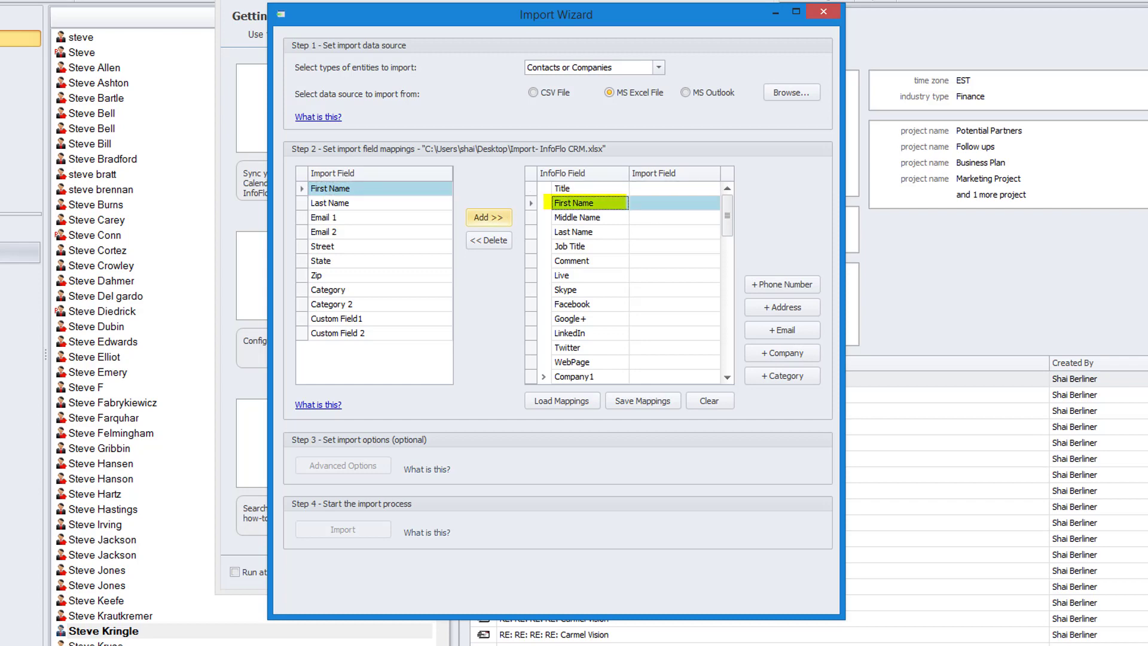
pyautogui.click(489, 217)
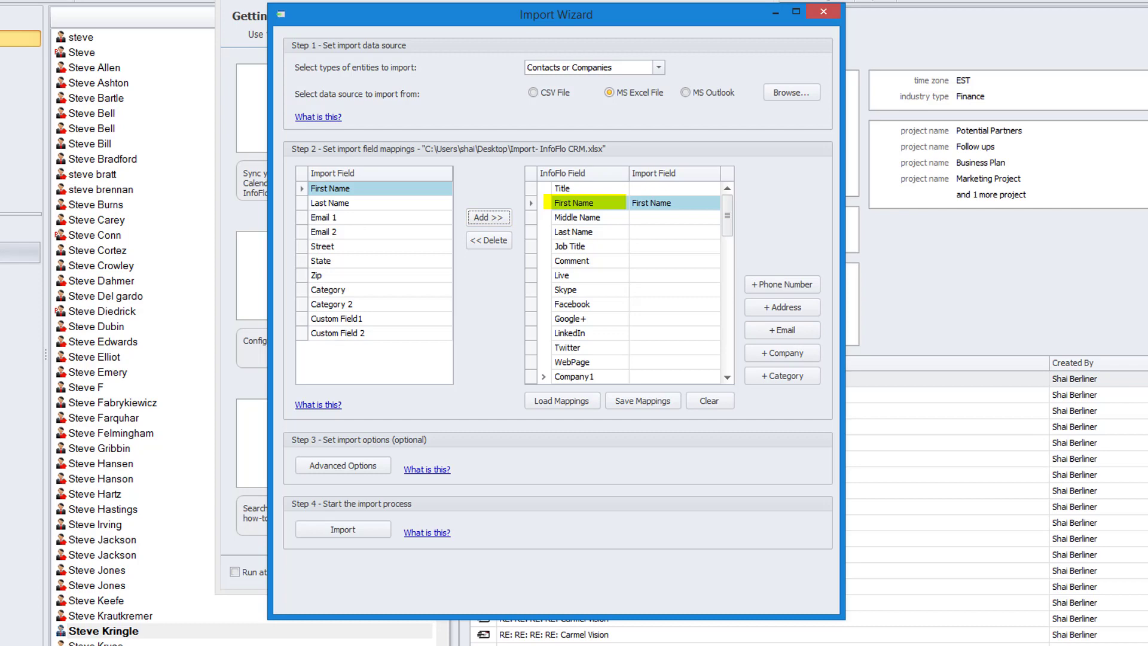
pyautogui.click(330, 204)
pyautogui.click(574, 232)
pyautogui.click(489, 217)
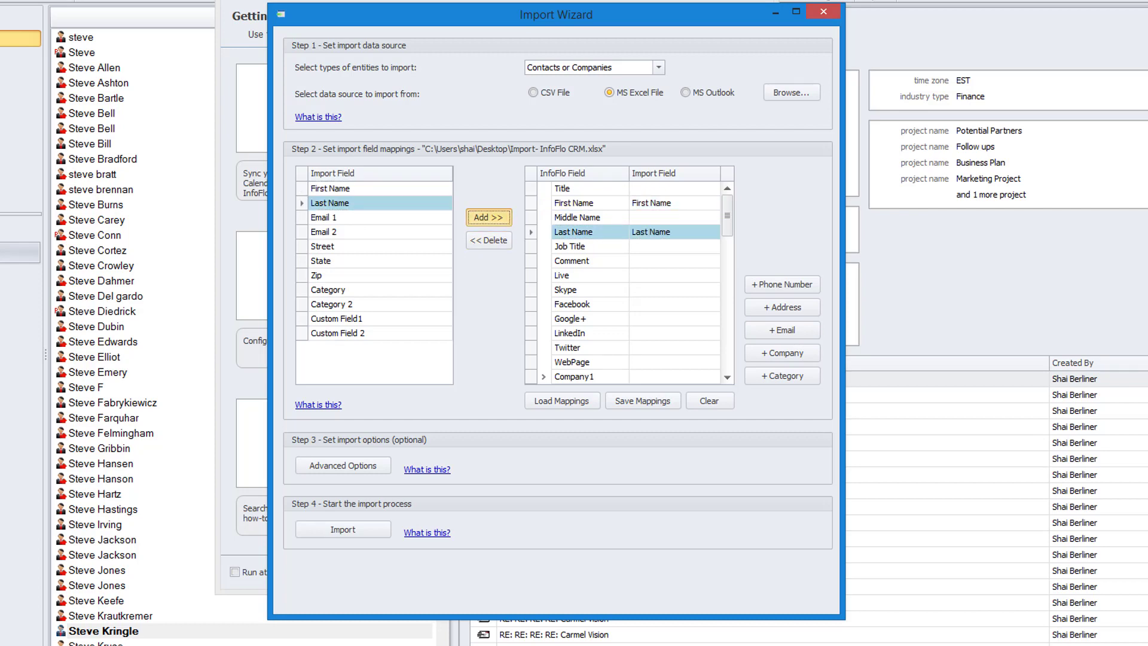
# - Map the Email 1 import field to the Email Address subfield of Email Address1
pyautogui.click(323, 218)
pyautogui.moveTo(727, 216); pyautogui.dragTo(727, 239)
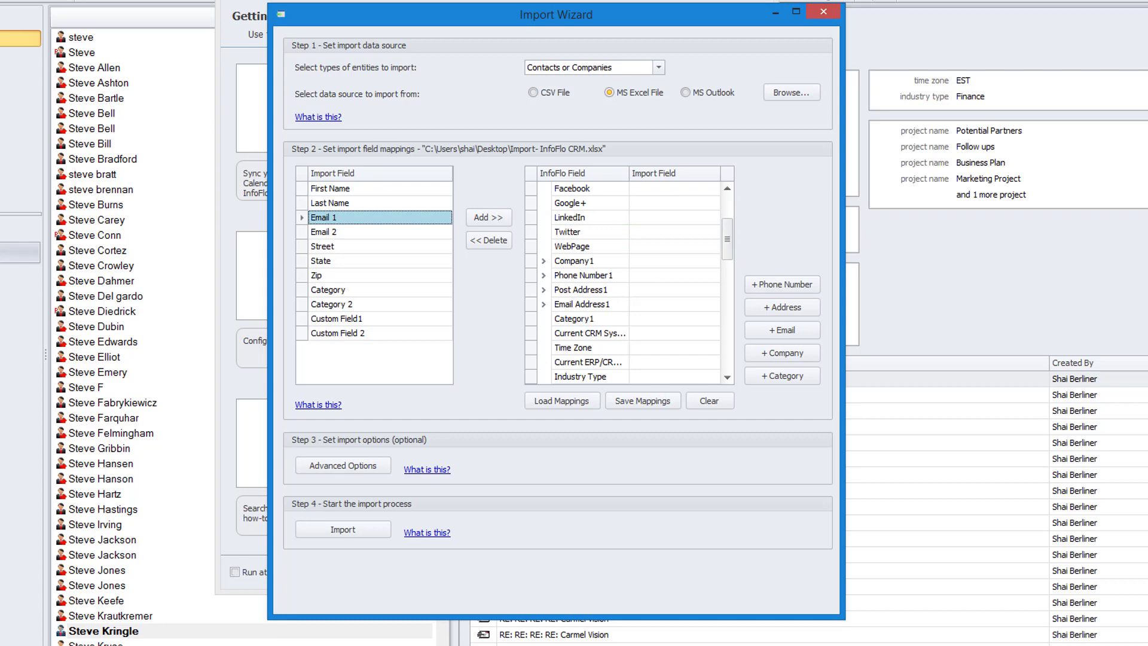
pyautogui.click(582, 305)
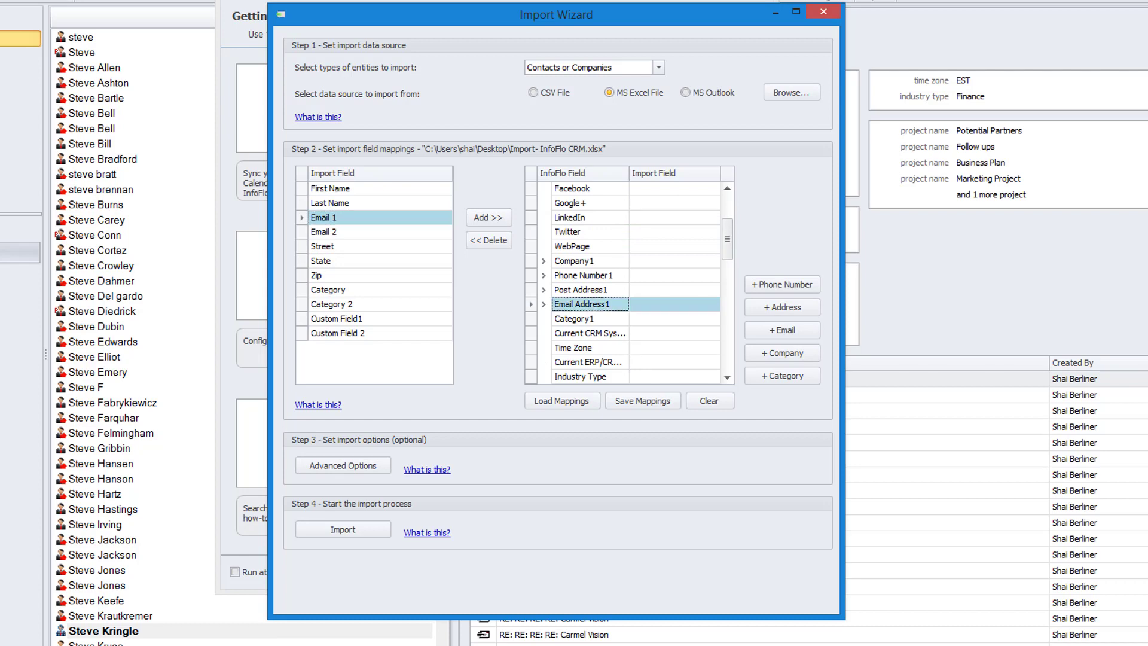
pyautogui.click(488, 217)
pyautogui.click(626, 309)
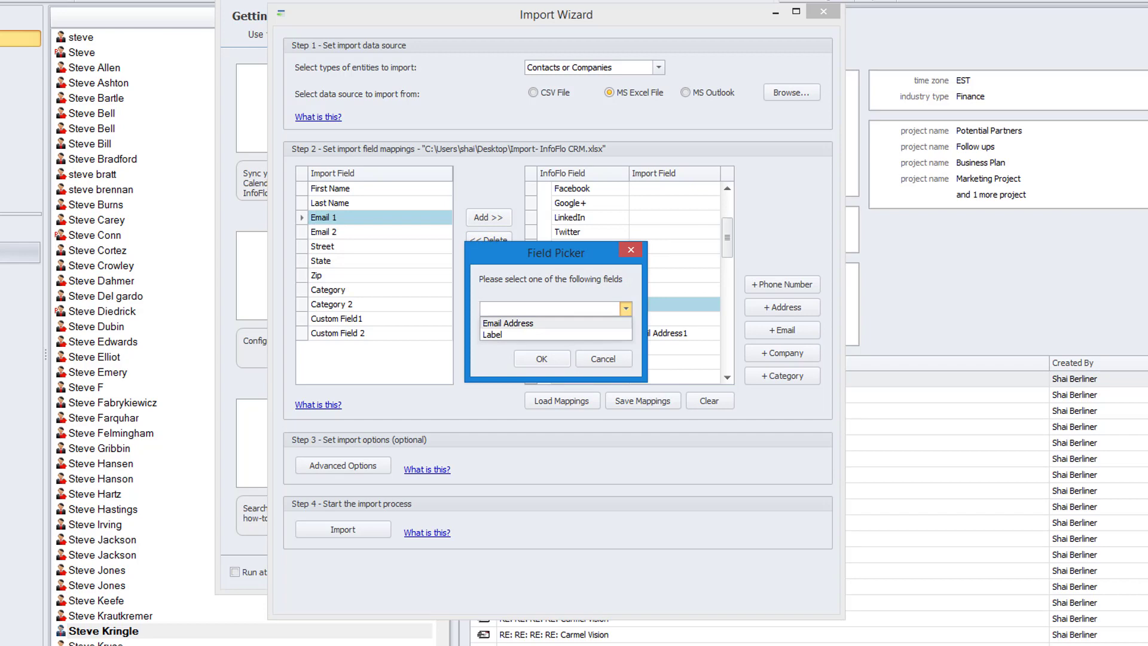
pyautogui.click(507, 324)
pyautogui.click(542, 359)
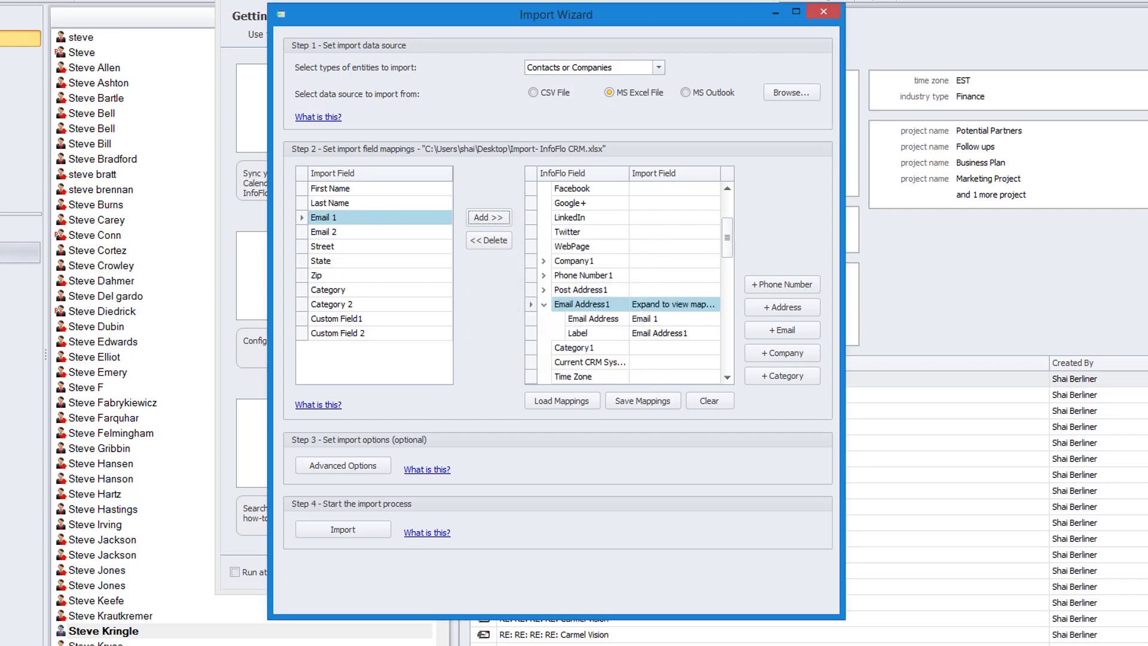
# - Set the Label of Email Address1 to Work and collapse the Email Address1 group
pyautogui.moveTo(727, 237); pyautogui.dragTo(727, 252)
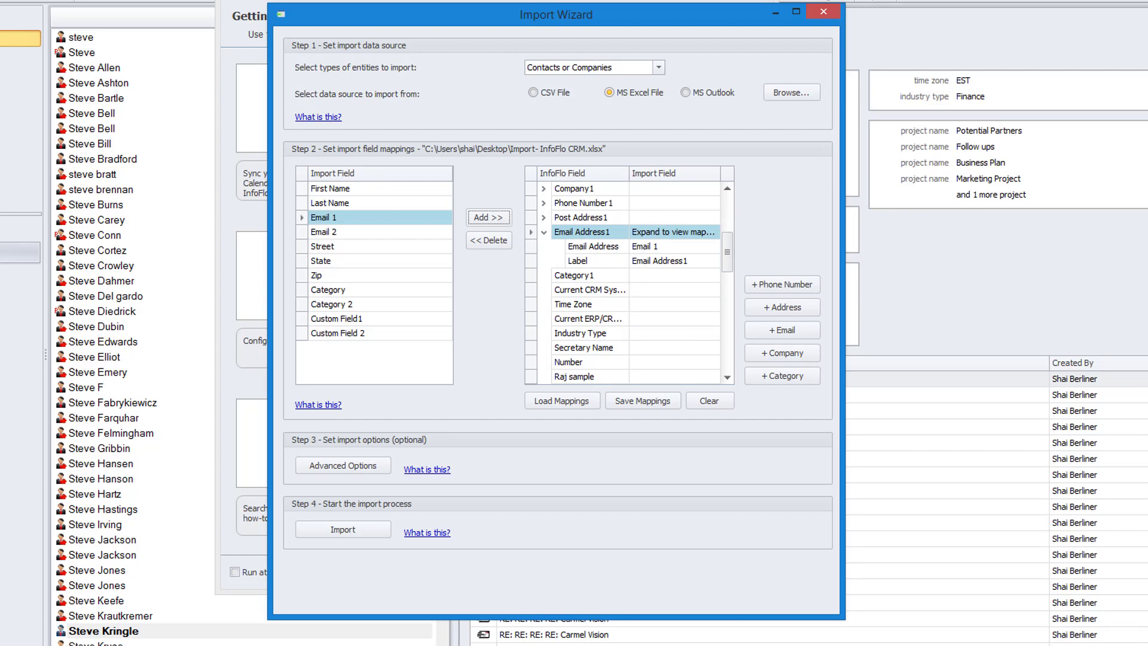
pyautogui.click(669, 260)
pyautogui.moveTo(688, 261); pyautogui.dragTo(632, 260)
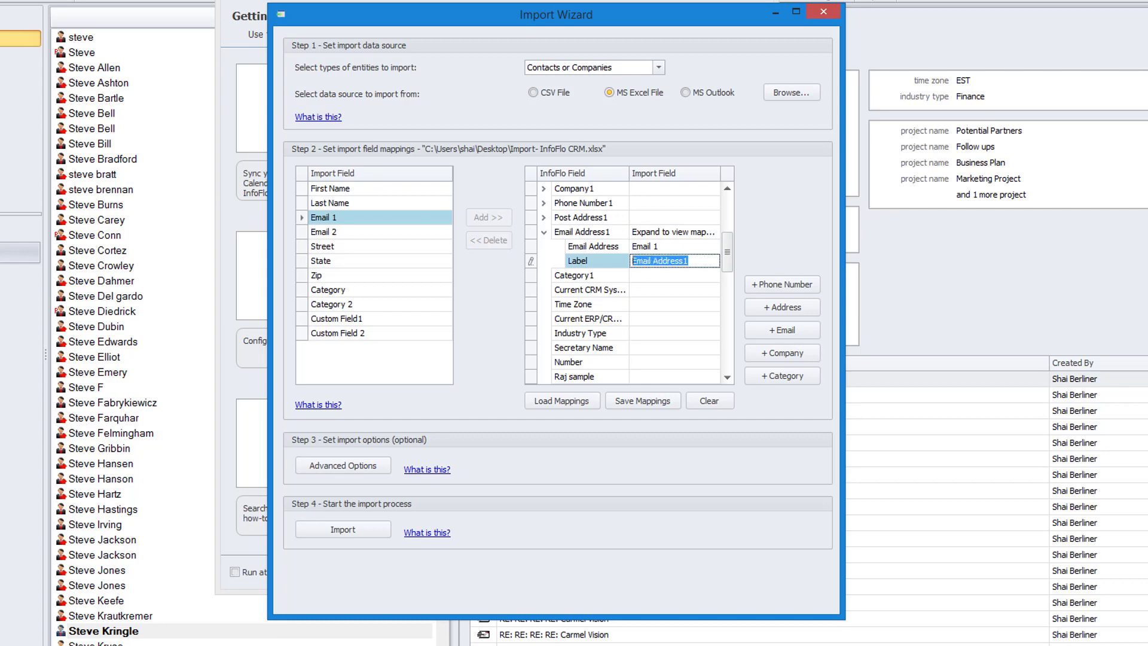
pyautogui.write('Work')
pyautogui.click(675, 275)
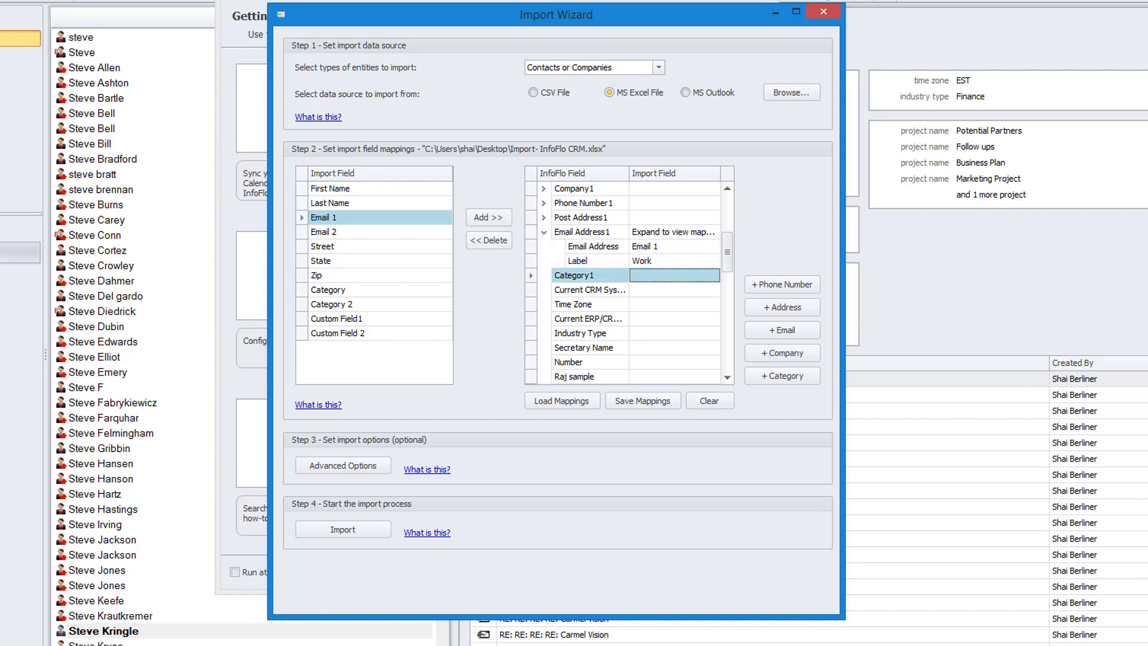
pyautogui.click(543, 232)
# - Select the Email 2 import field and add an extra email entry to the InfoFlo fields
pyautogui.click(380, 232)
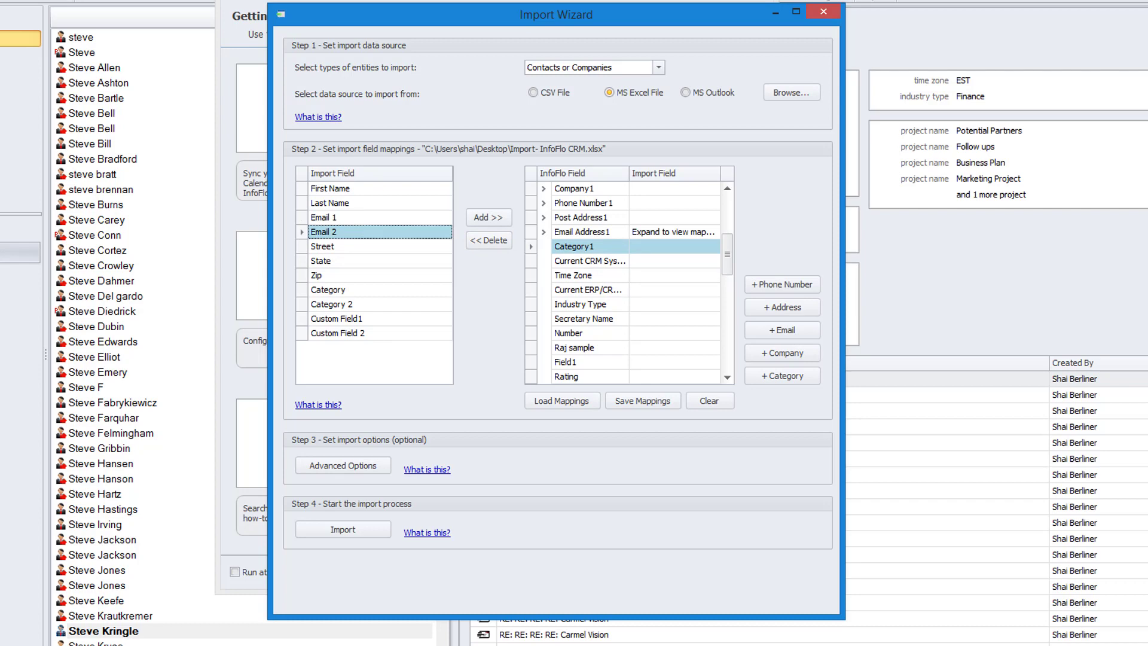
pyautogui.scroll(2, 637, 283)
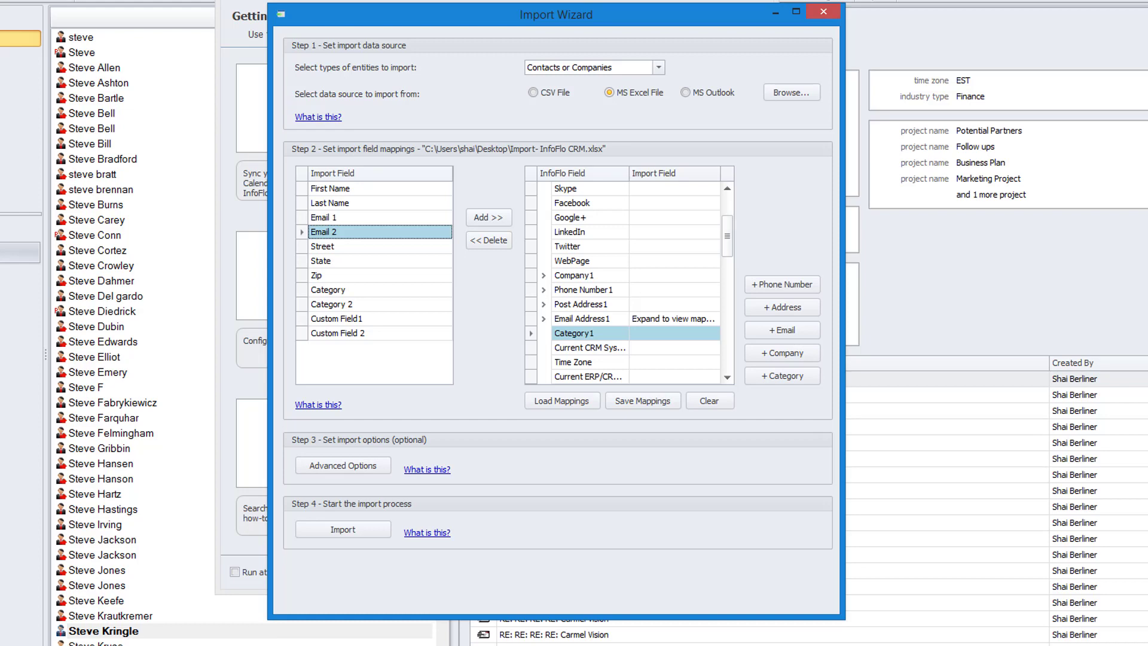
pyautogui.scroll(-1, 636, 282)
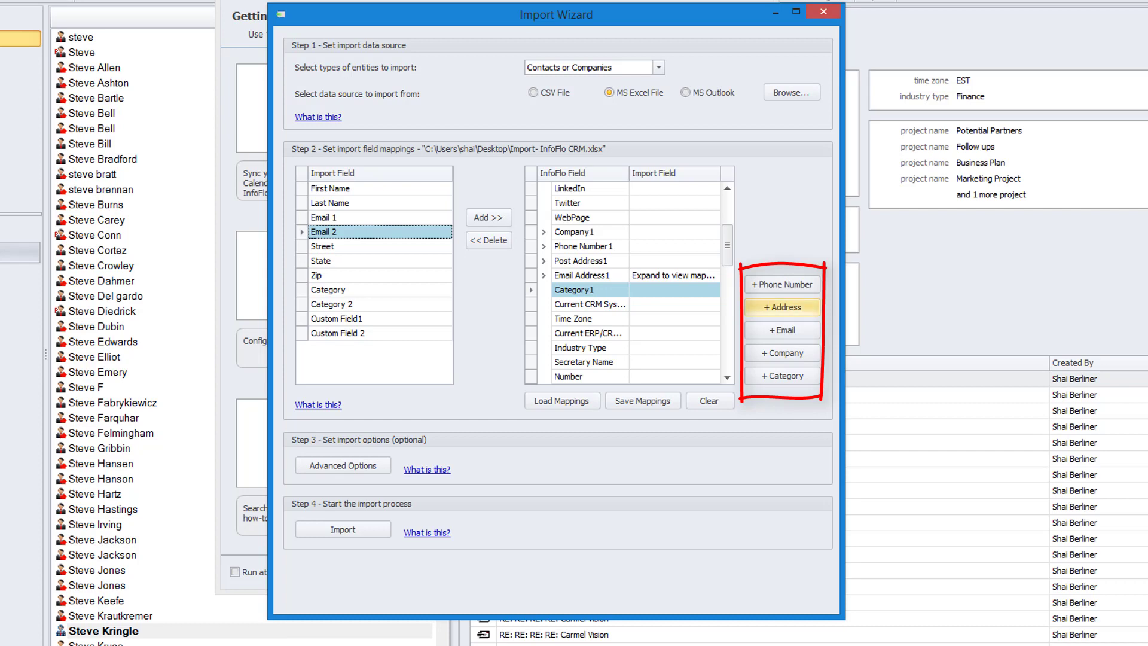
pyautogui.click(783, 330)
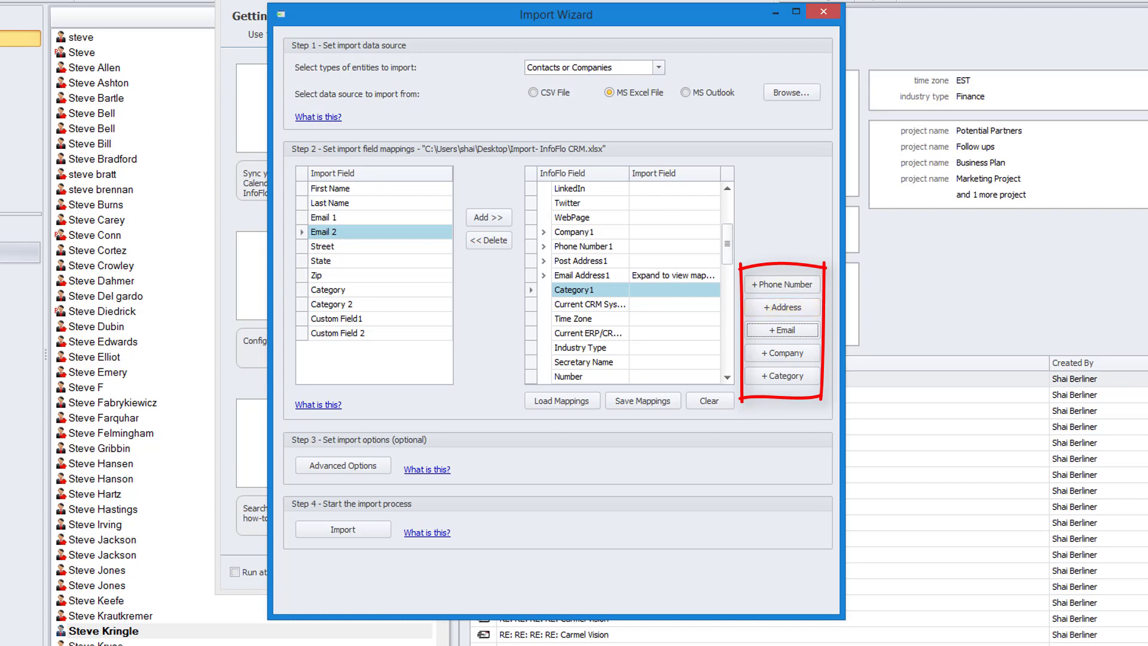
# - Map the Email 2 import field to the Email Address subfield of the added email entry at the end of the list
pyautogui.scroll(-6, 636, 281)
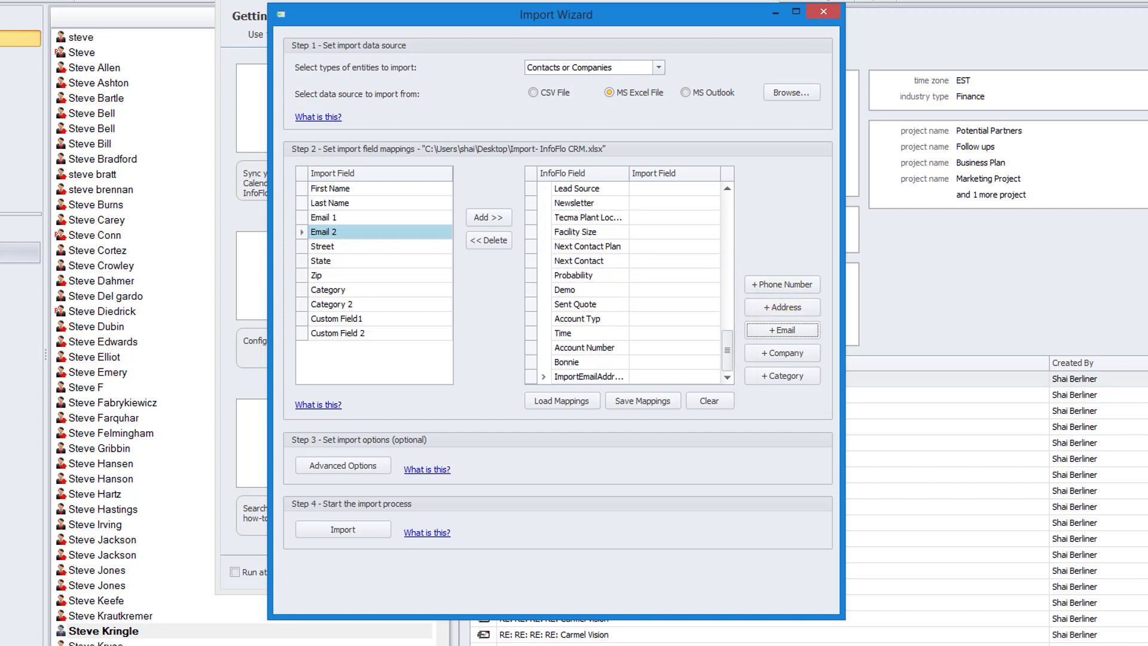
pyautogui.click(589, 377)
pyautogui.click(488, 218)
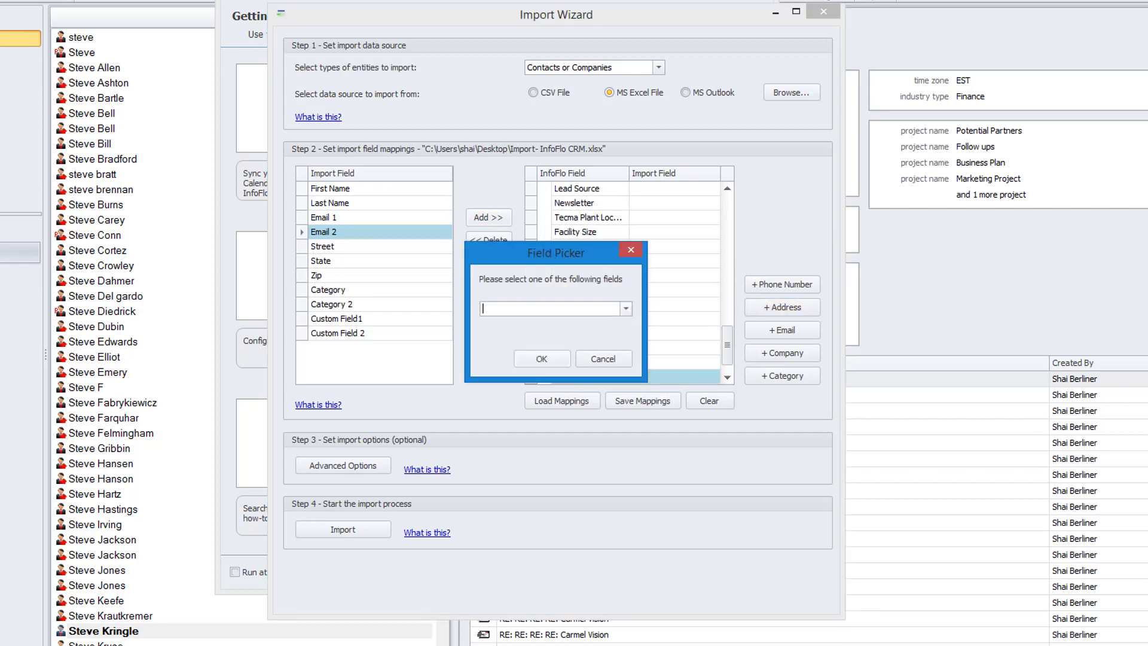
pyautogui.click(626, 309)
pyautogui.click(539, 323)
pyautogui.click(542, 359)
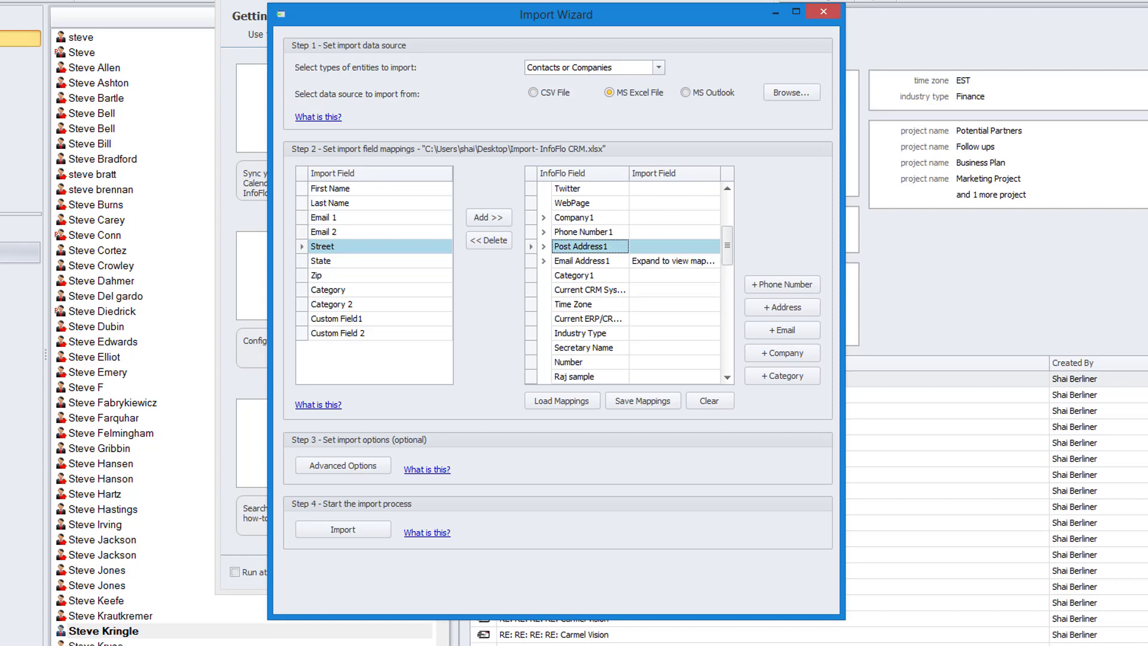
# - Map the Street import field to the Street 1 subfield of Post Address1
pyautogui.click(489, 217)
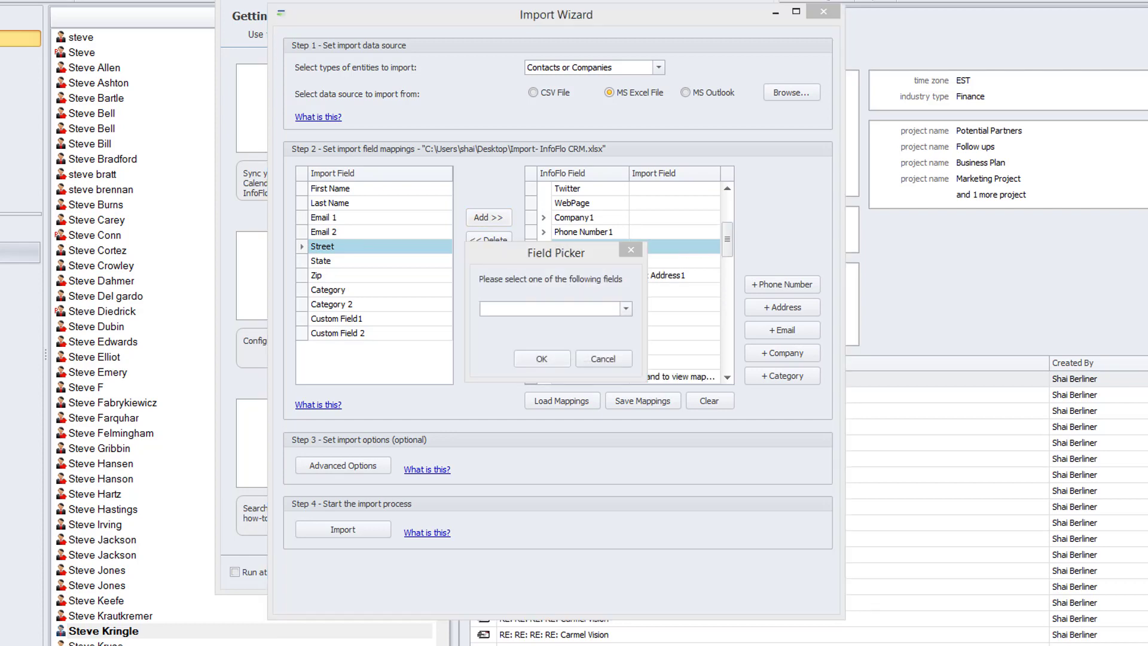
pyautogui.click(625, 308)
pyautogui.click(497, 346)
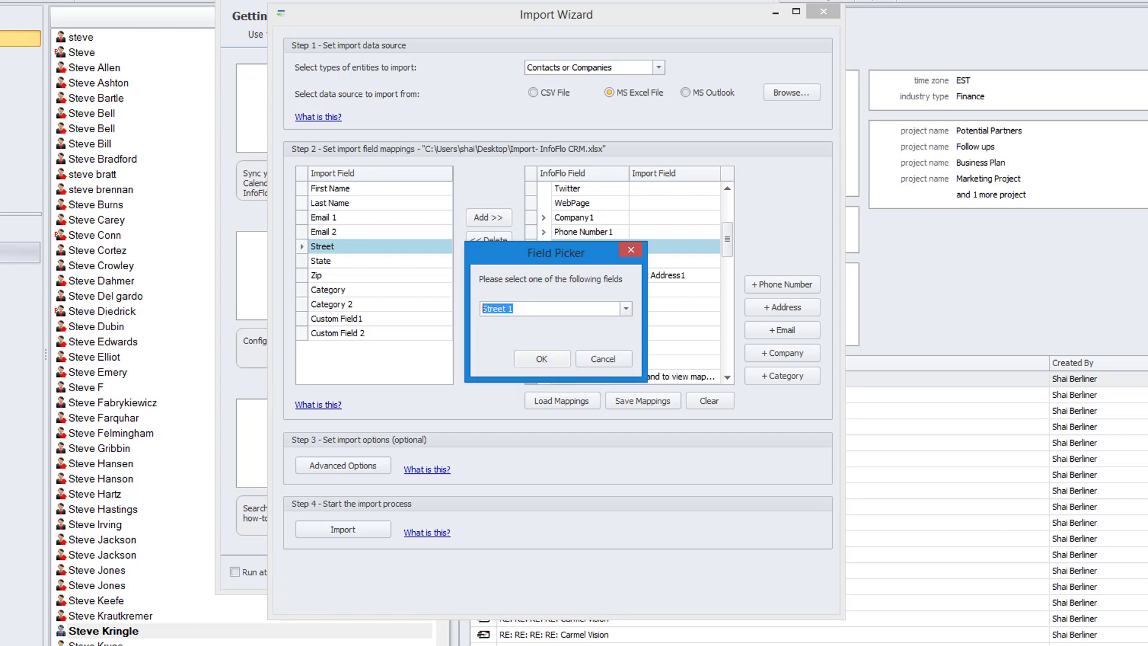
pyautogui.click(542, 358)
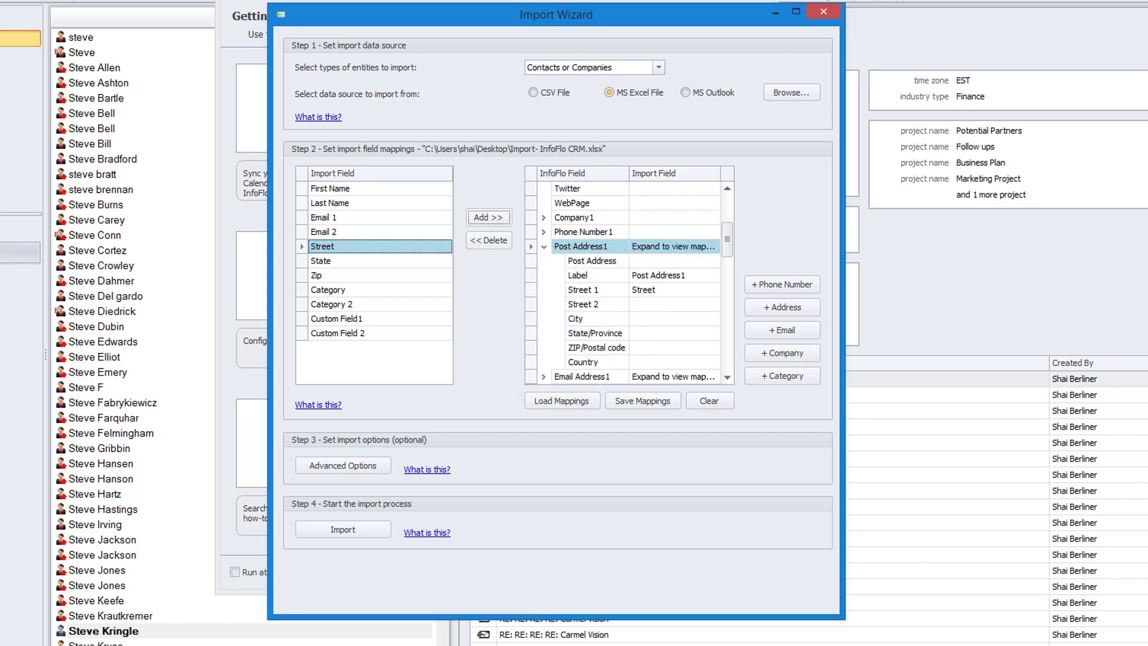
# - Map the State and Zip import fields to State/Province and ZIP/Postal code under Post Address1, and collapse that group
pyautogui.click(335, 260)
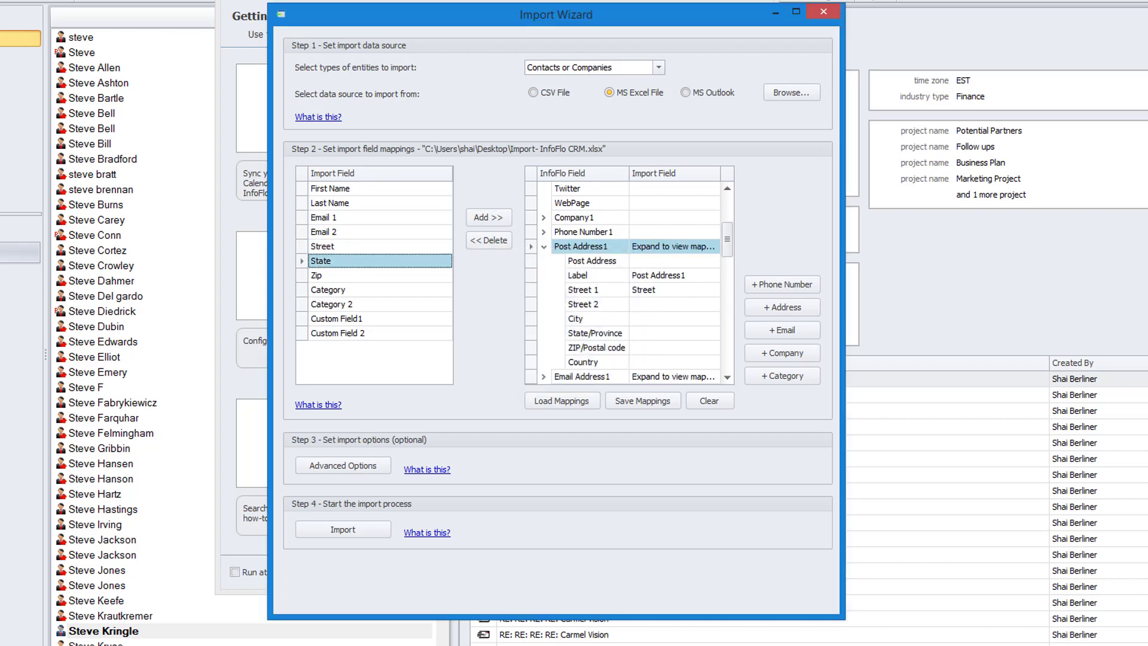
pyautogui.click(596, 333)
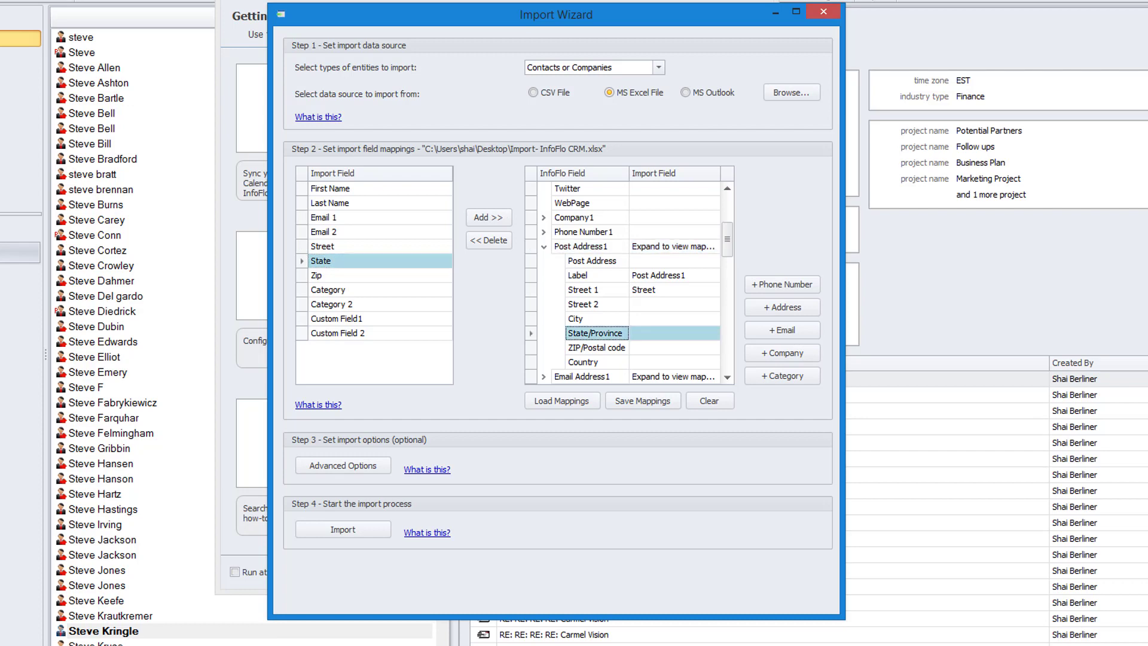
pyautogui.click(488, 217)
pyautogui.click(597, 347)
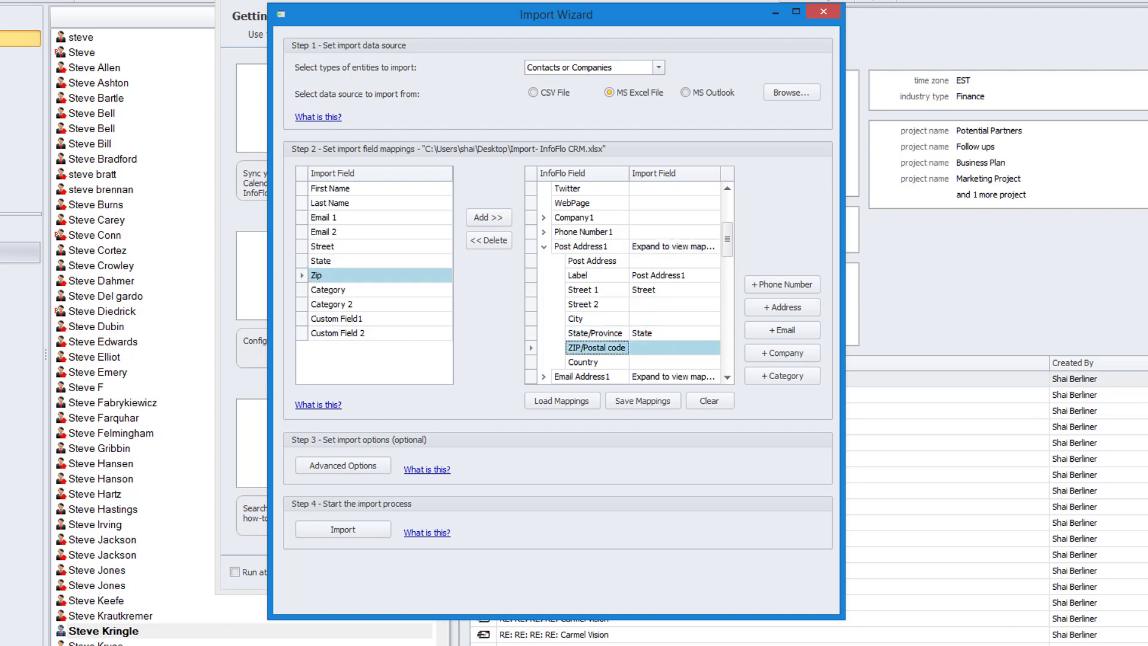
pyautogui.click(489, 217)
pyautogui.click(544, 246)
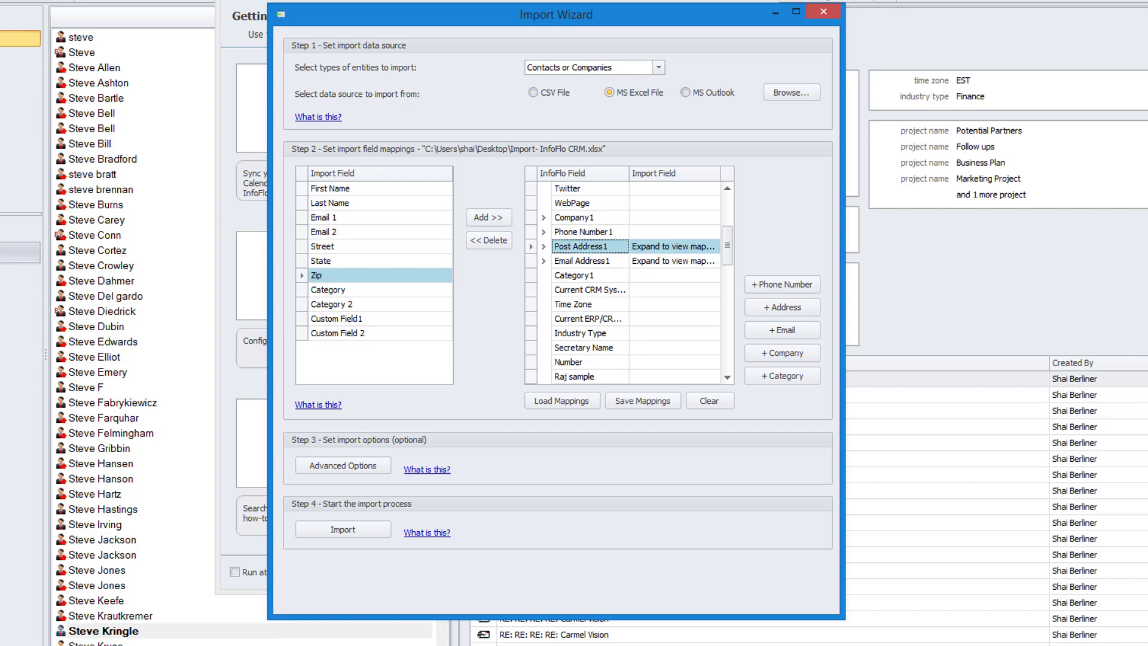
# - Select the Category import field, switch to the Excel spreadsheet and enter a sample contact's first and last name in row 2
pyautogui.click(328, 290)
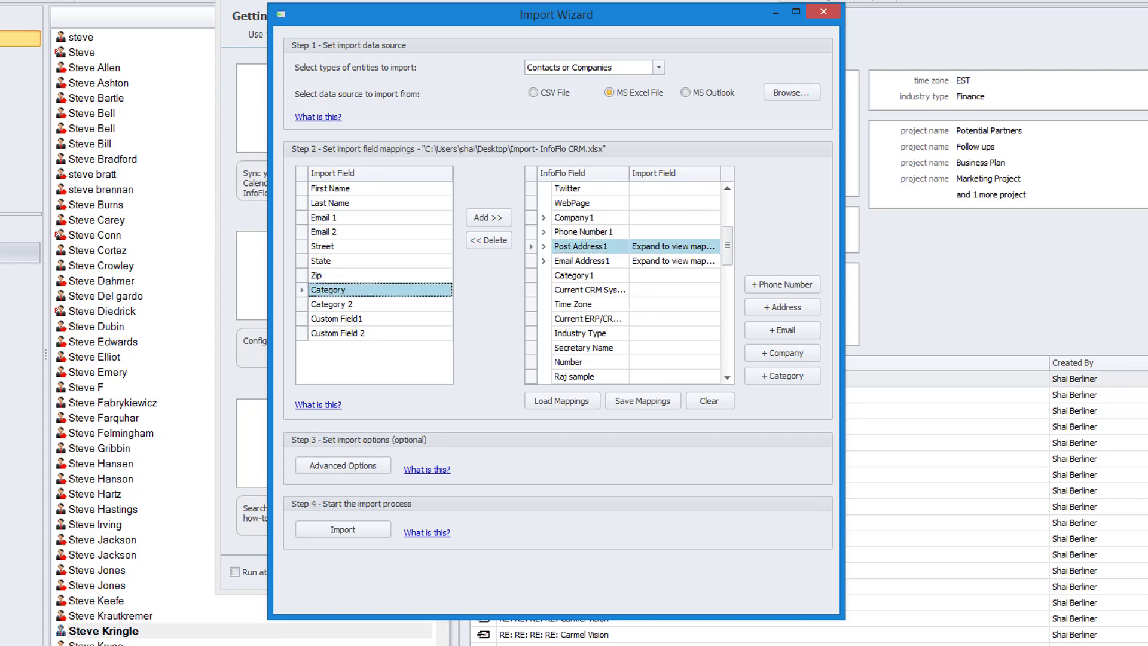
pyautogui.hotkey('alt', 'Tab')
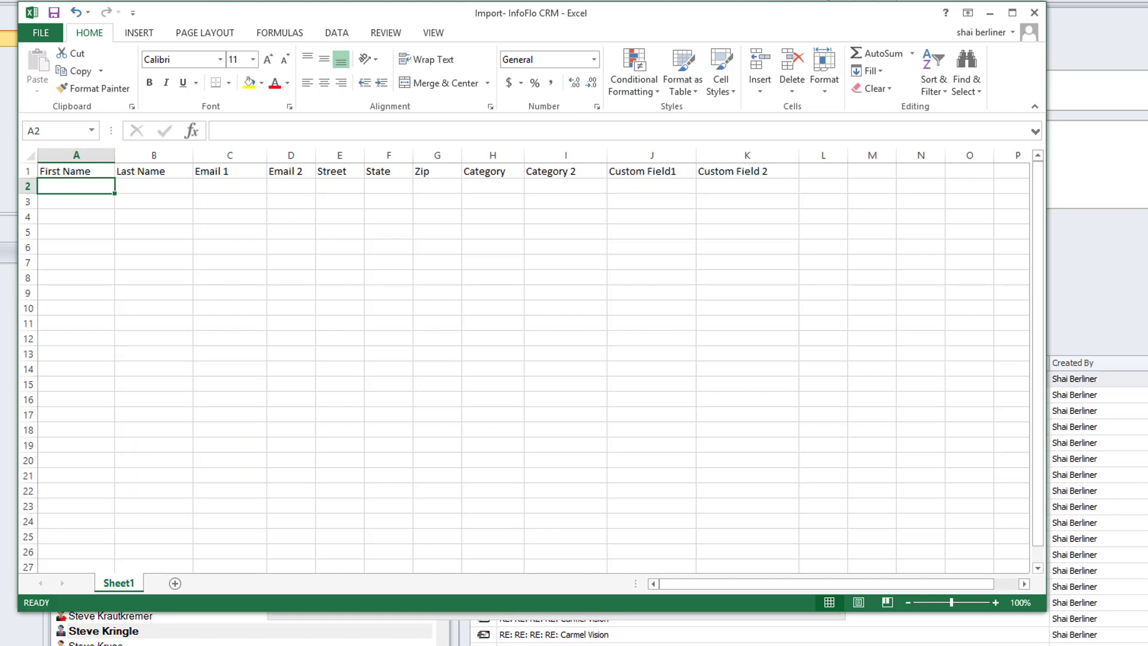
pyautogui.click(493, 171)
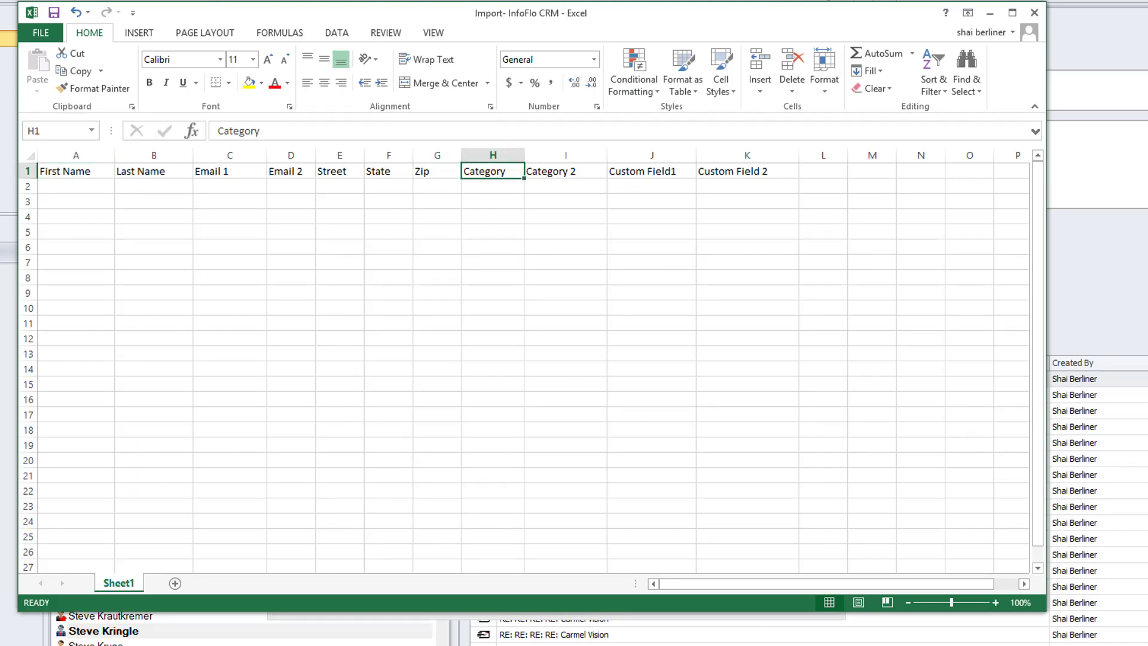
pyautogui.click(565, 171)
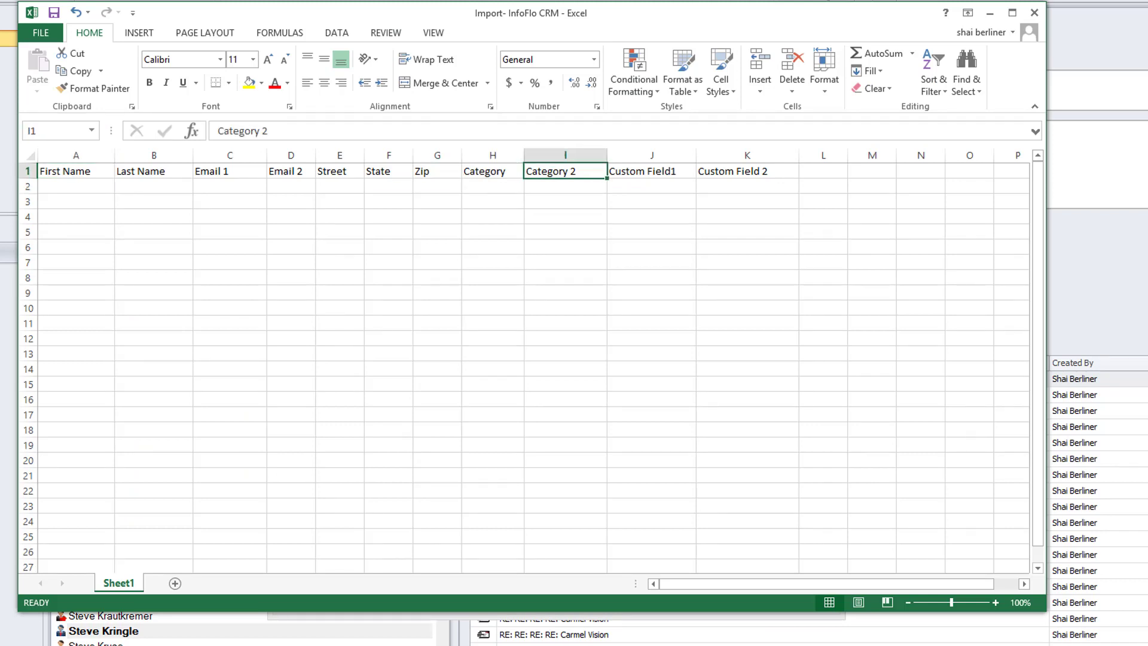
pyautogui.click(76, 186)
pyautogui.write('John')
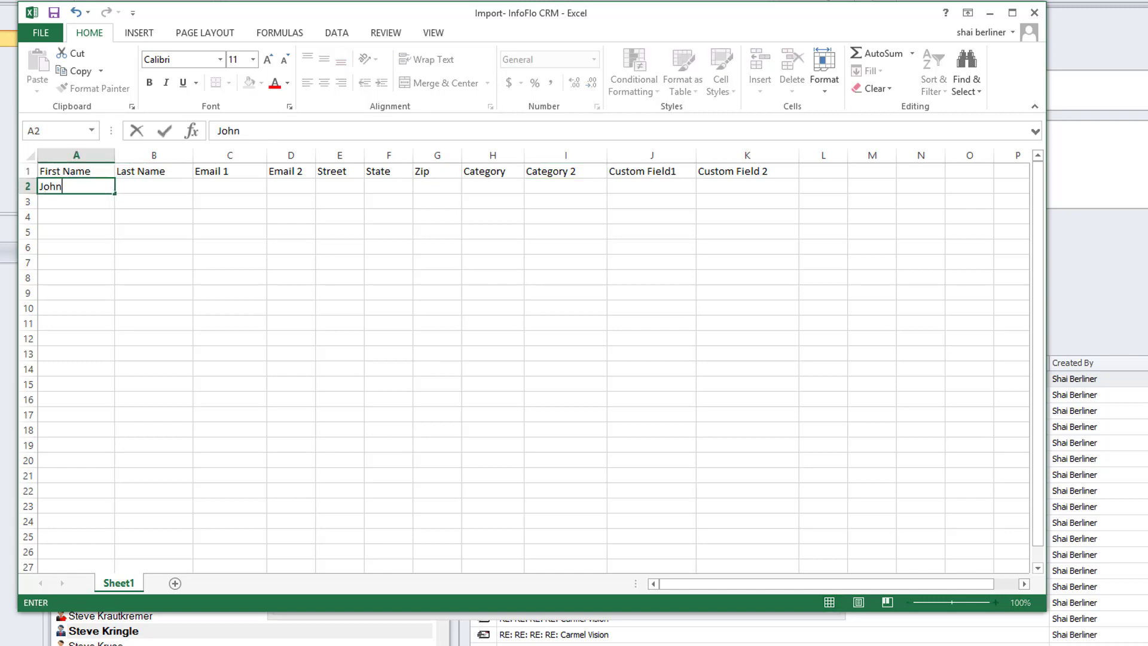
pyautogui.press('Tab')
pyautogui.write('Doe')
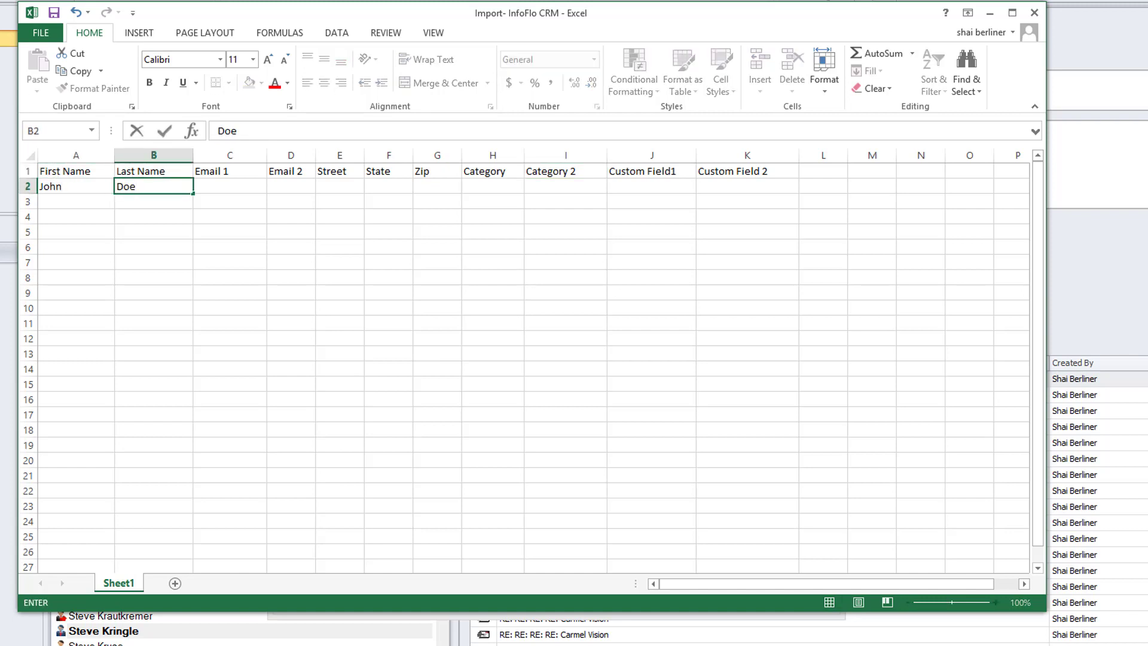
# - Enter Software under Category and CRM under Category 2 in row 2, and return to the Import Wizard
pyautogui.click(493, 186)
pyautogui.write('Software')
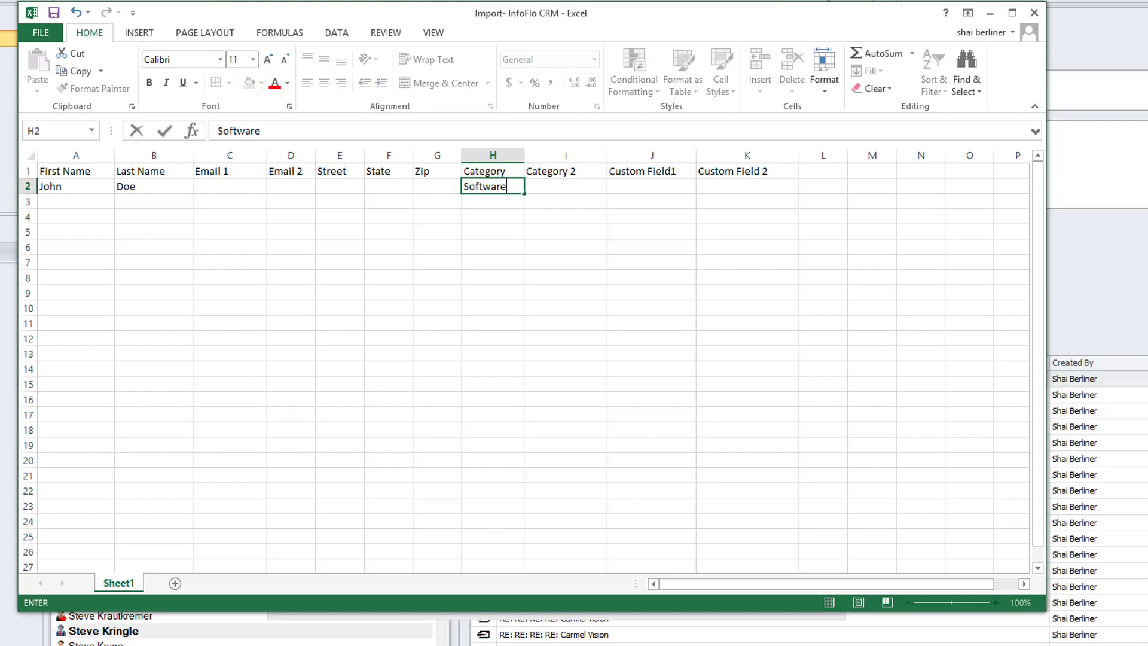
pyautogui.press('Tab')
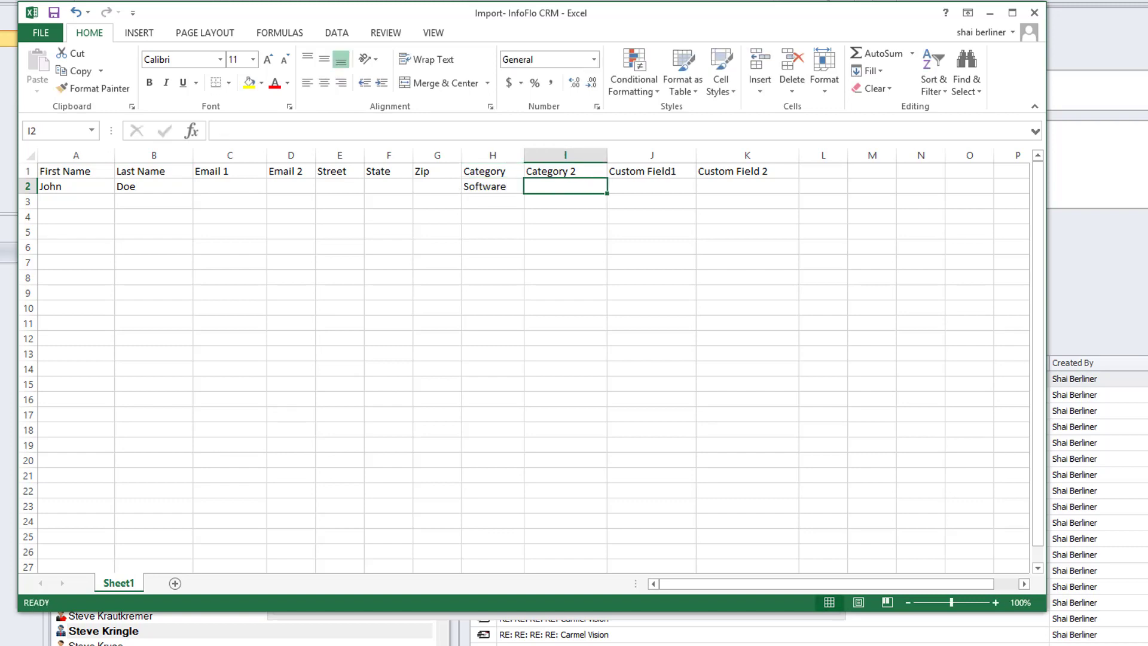
pyautogui.write('CRM')
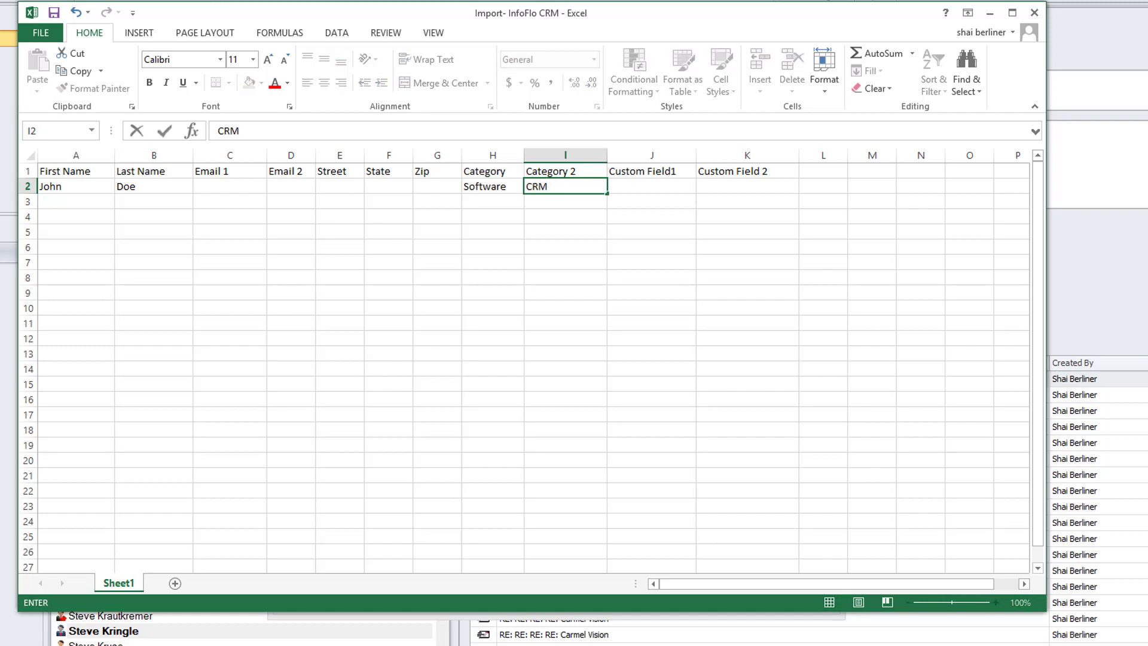
pyautogui.press('Left')
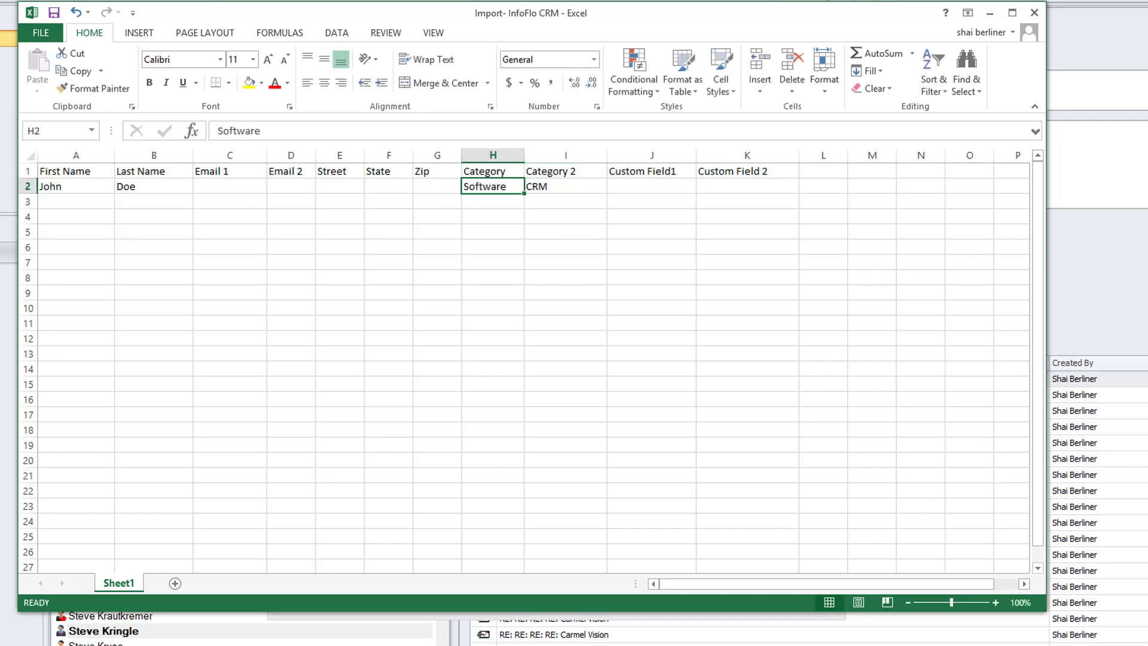
pyautogui.press('Right')
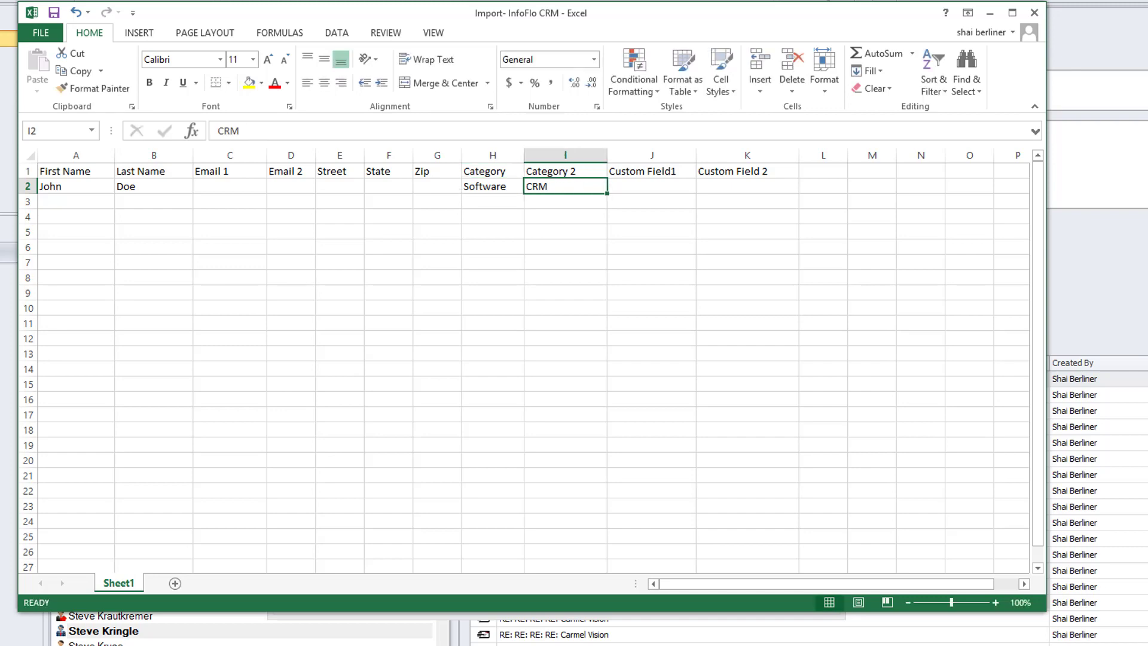
pyautogui.click(990, 13)
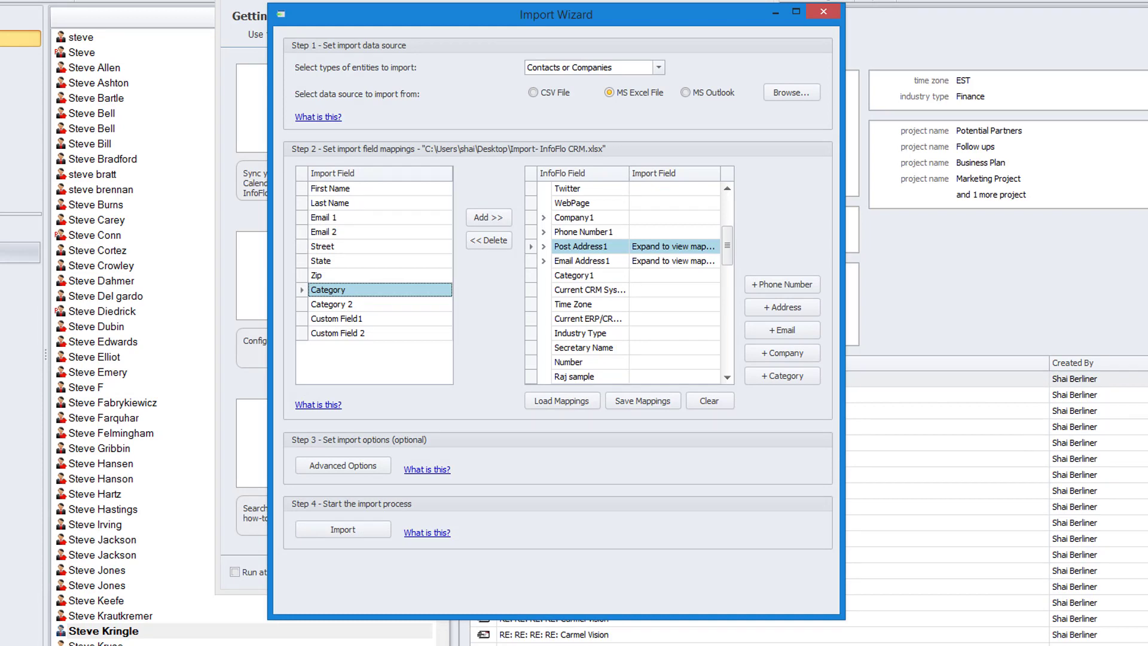
# - Map the Category import field to the Category1 InfoFlo field
pyautogui.moveTo(727, 245); pyautogui.dragTo(728, 249)
pyautogui.click(583, 261)
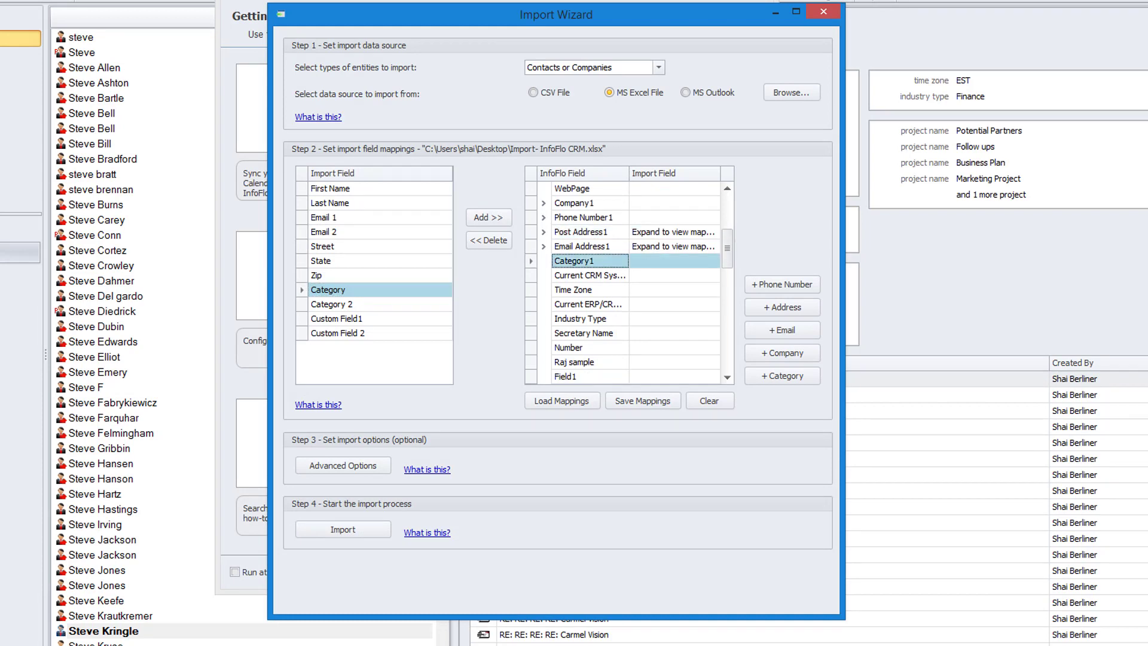
pyautogui.click(489, 217)
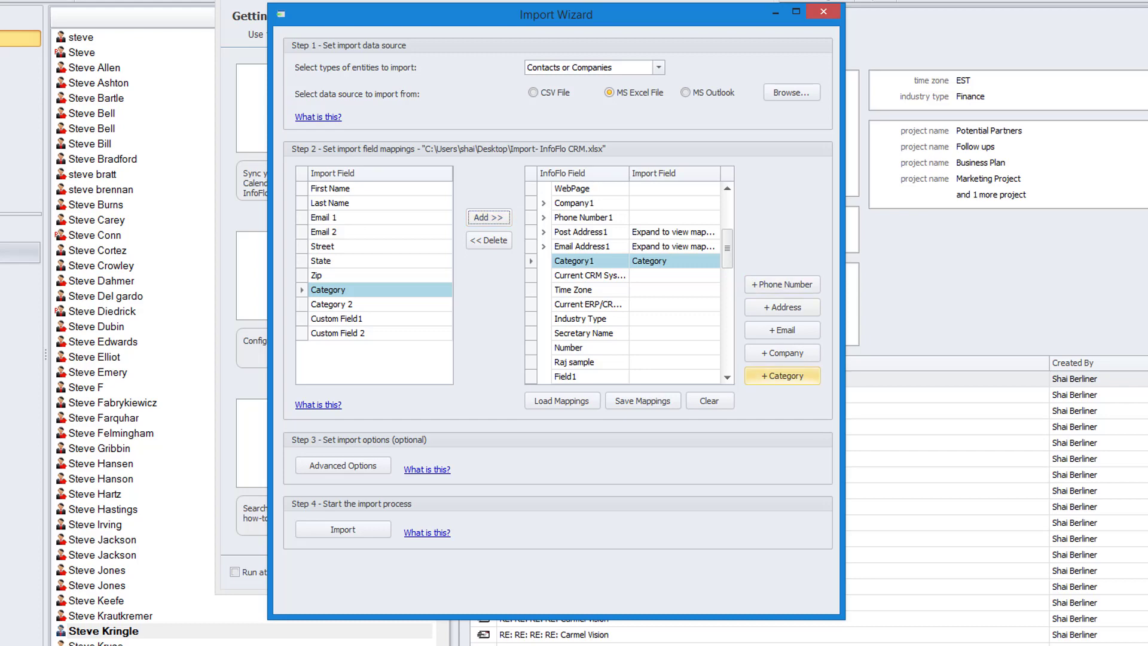
# - Add an extra category entry to the InfoFlo fields, map the Category 2 import field to it and collapse the added email entry
pyautogui.click(783, 375)
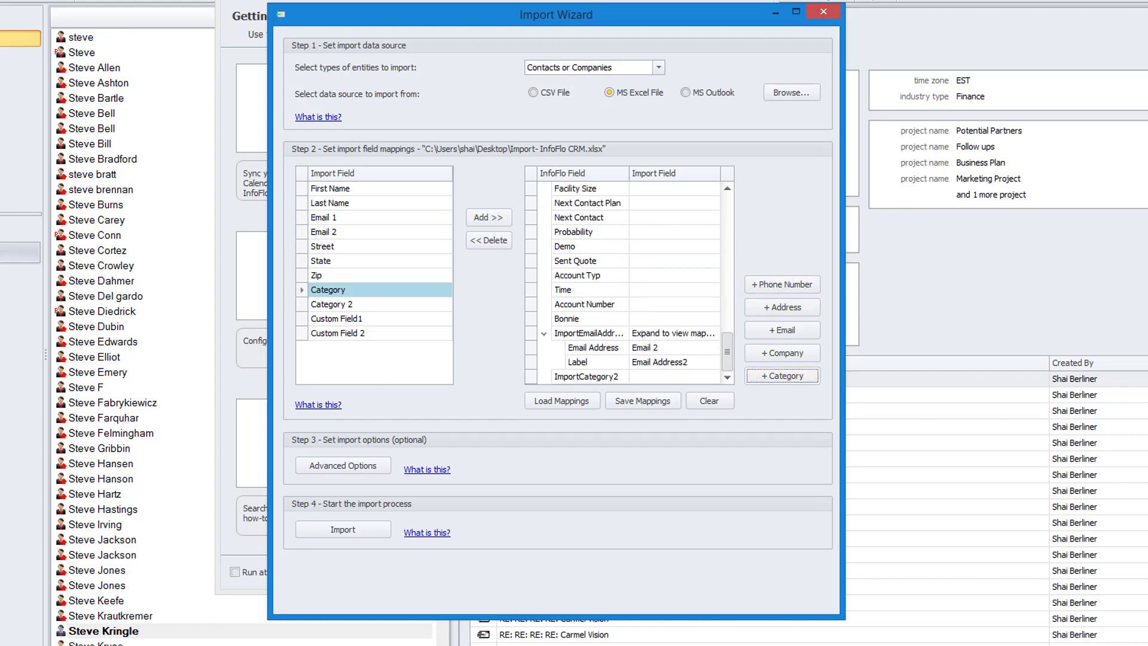
pyautogui.click(586, 376)
pyautogui.click(331, 304)
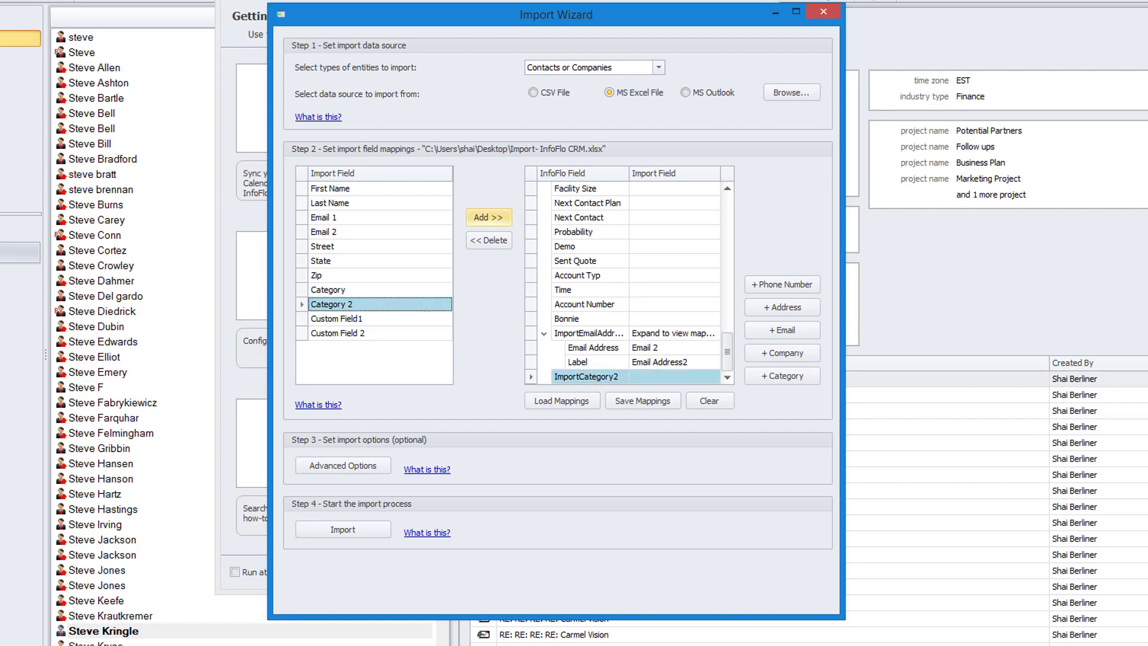
pyautogui.click(488, 217)
pyautogui.click(544, 333)
# - Select the Custom Field1 import field, leave the Import Wizard and Getting Started windows, and open the InfoFlo preferences
pyautogui.click(337, 318)
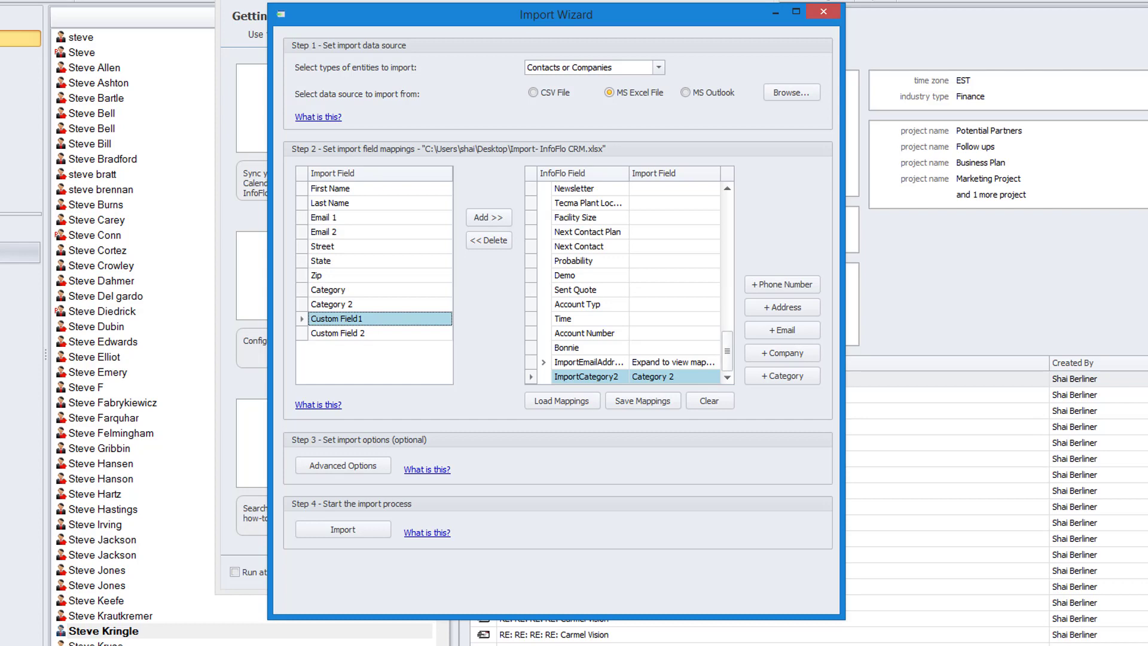
pyautogui.moveTo(727, 352); pyautogui.dragTo(728, 213)
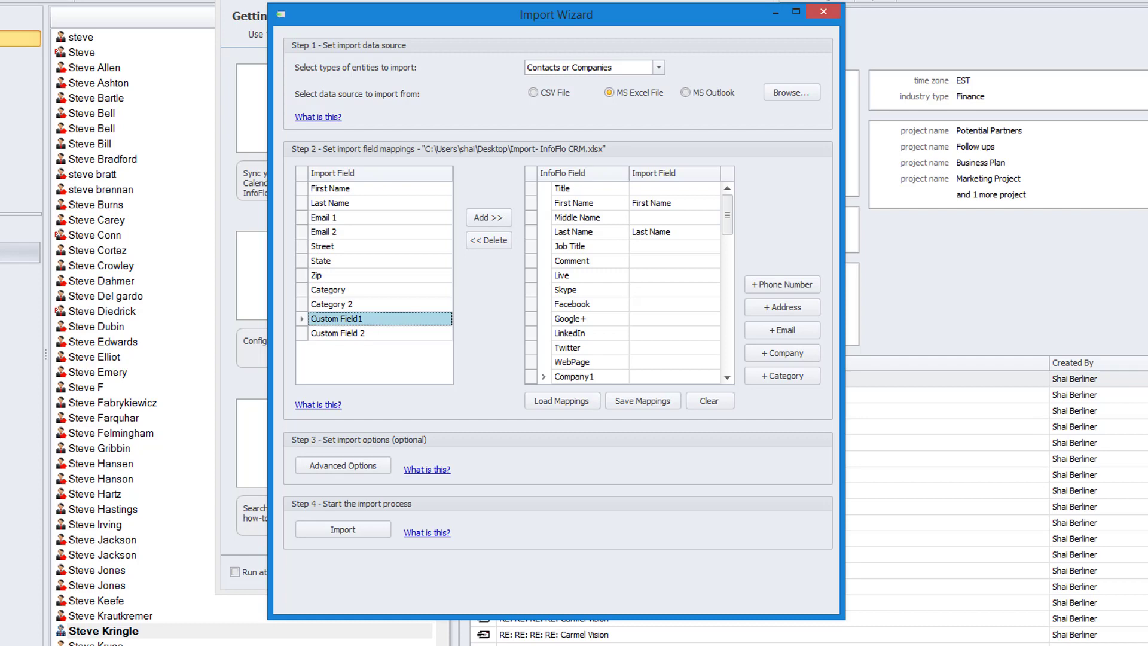
pyautogui.click(776, 12)
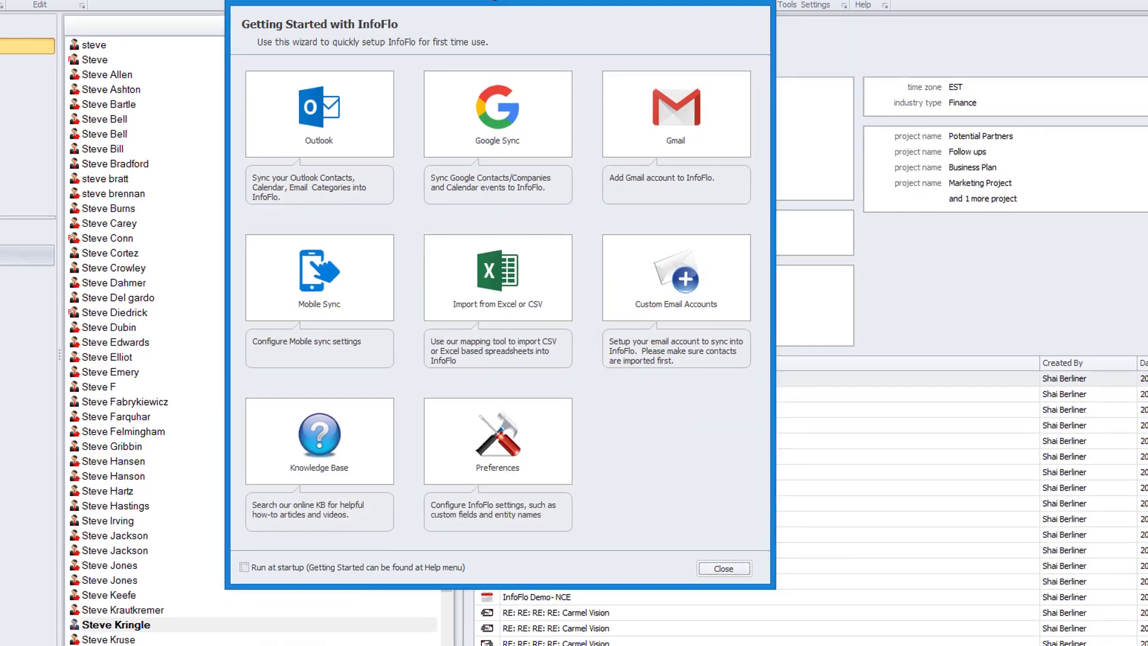
pyautogui.click(725, 572)
pyautogui.click(768, 36)
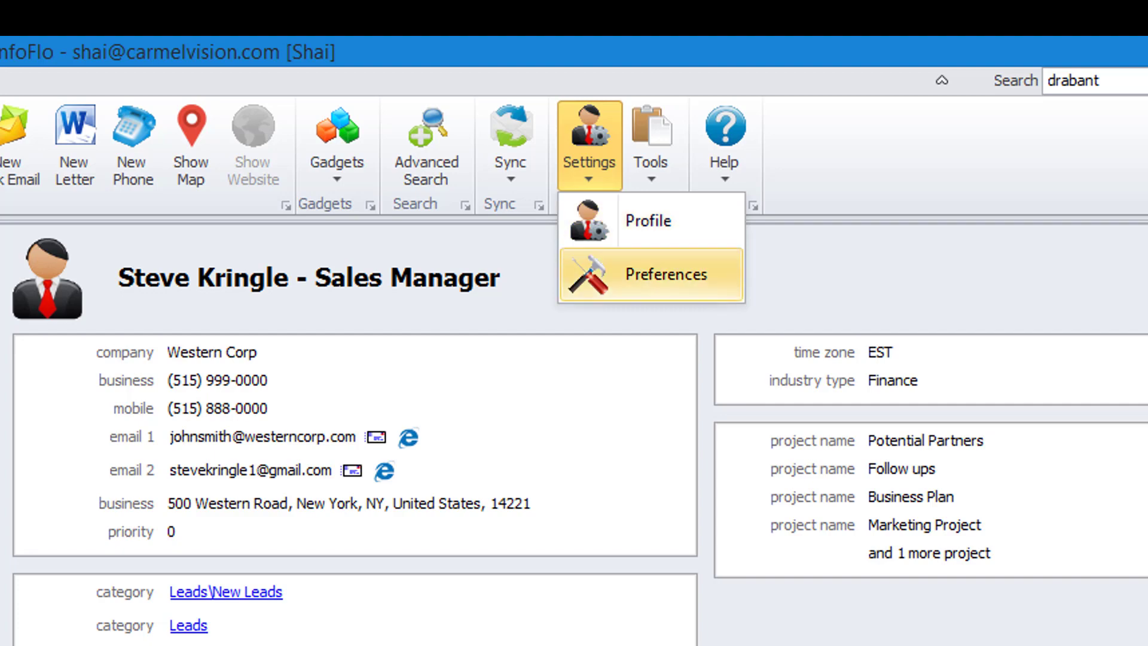
pyautogui.click(664, 274)
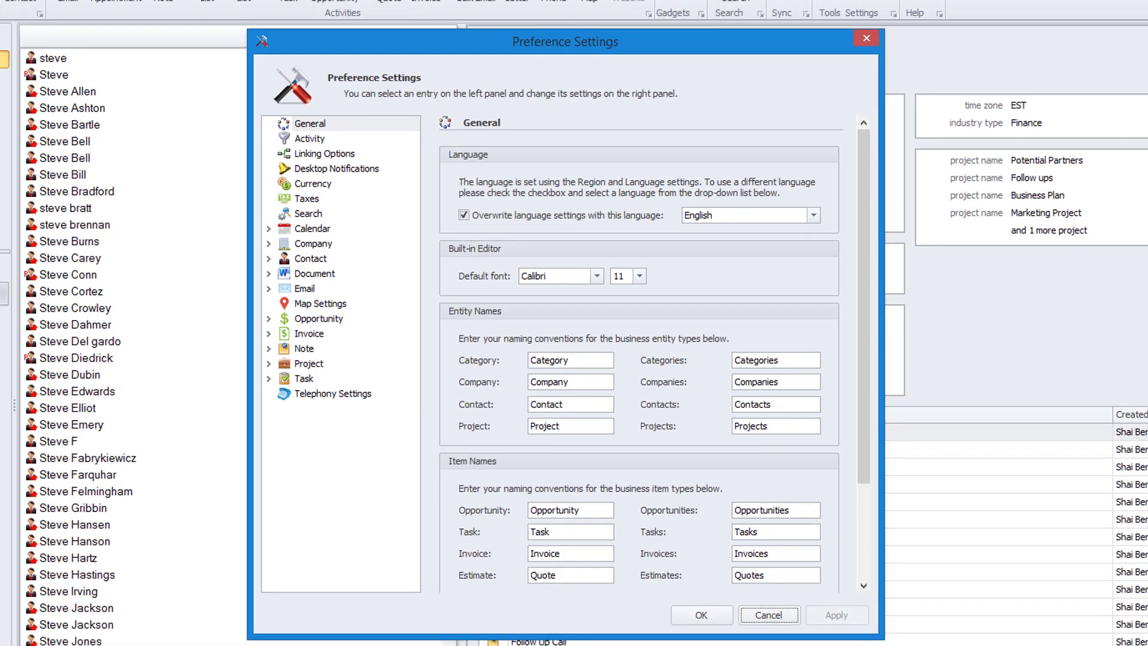
# - Examine the Company settings and the Contact custom fields in the preferences, and exit without saving changes
pyautogui.click(310, 259)
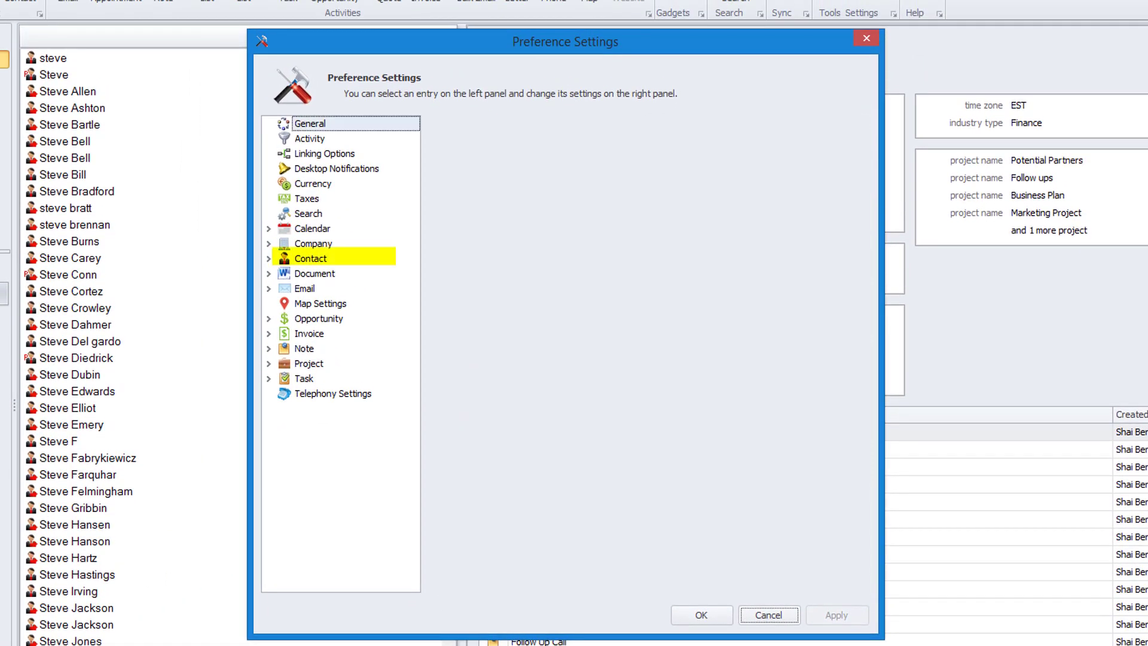
pyautogui.click(313, 244)
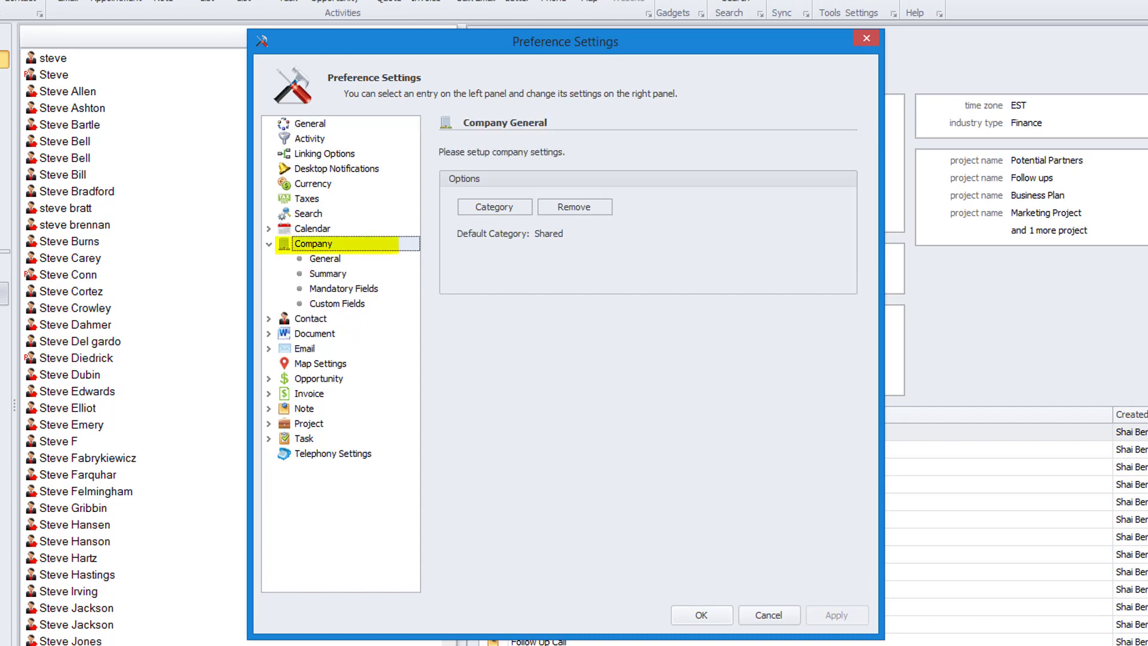
pyautogui.click(311, 319)
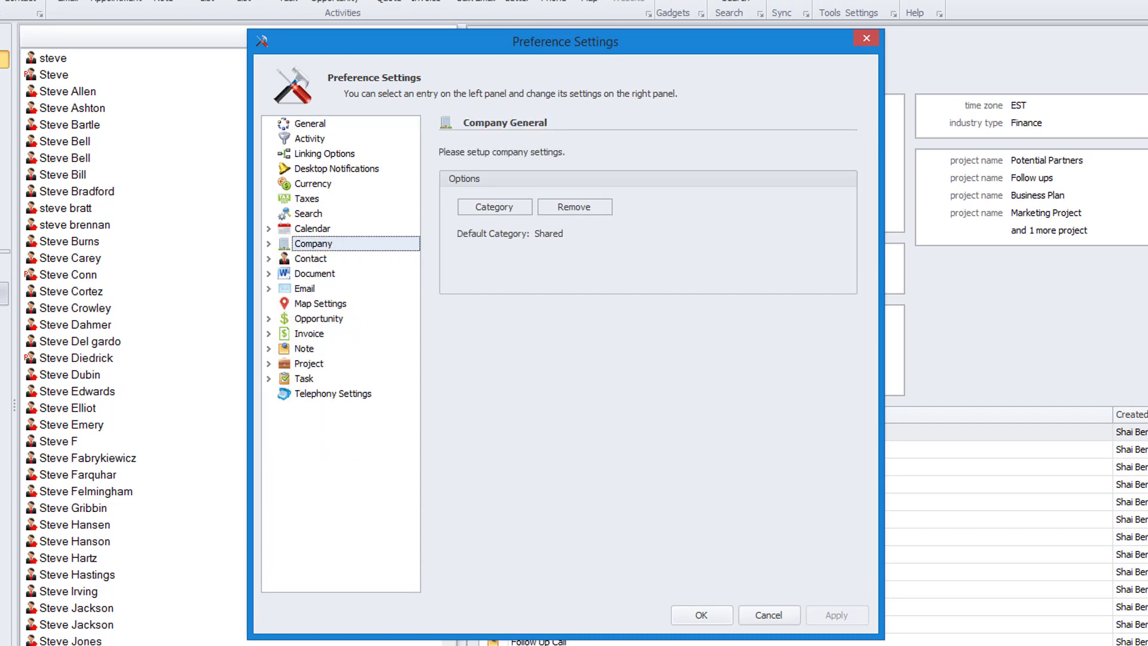
pyautogui.click(337, 319)
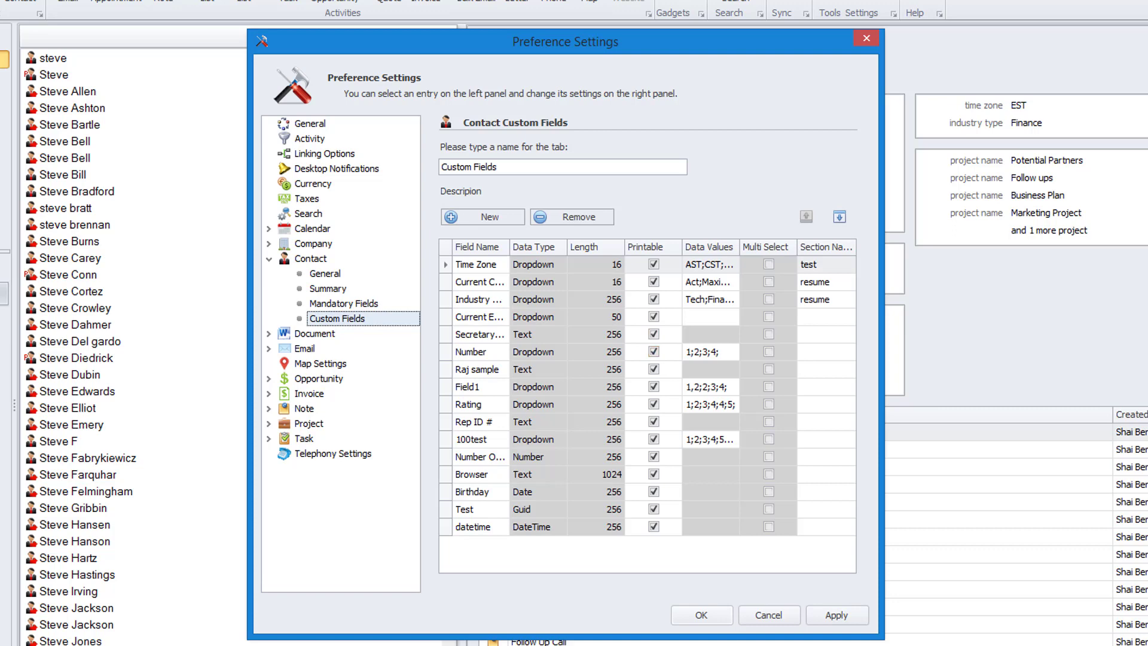
pyautogui.click(769, 615)
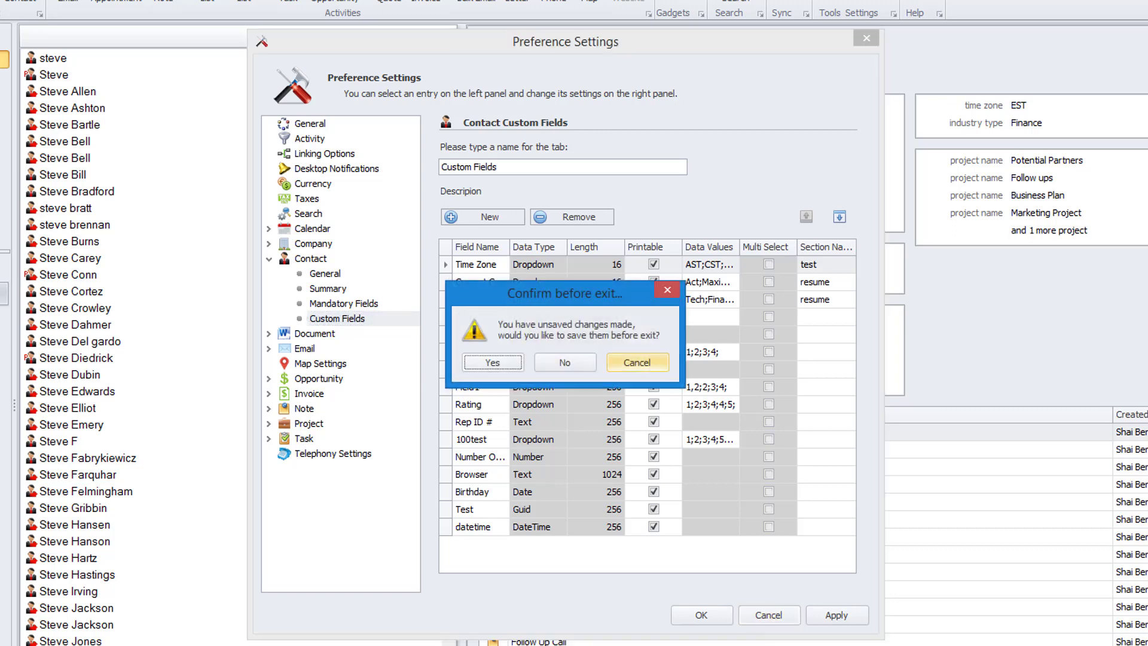
pyautogui.click(565, 362)
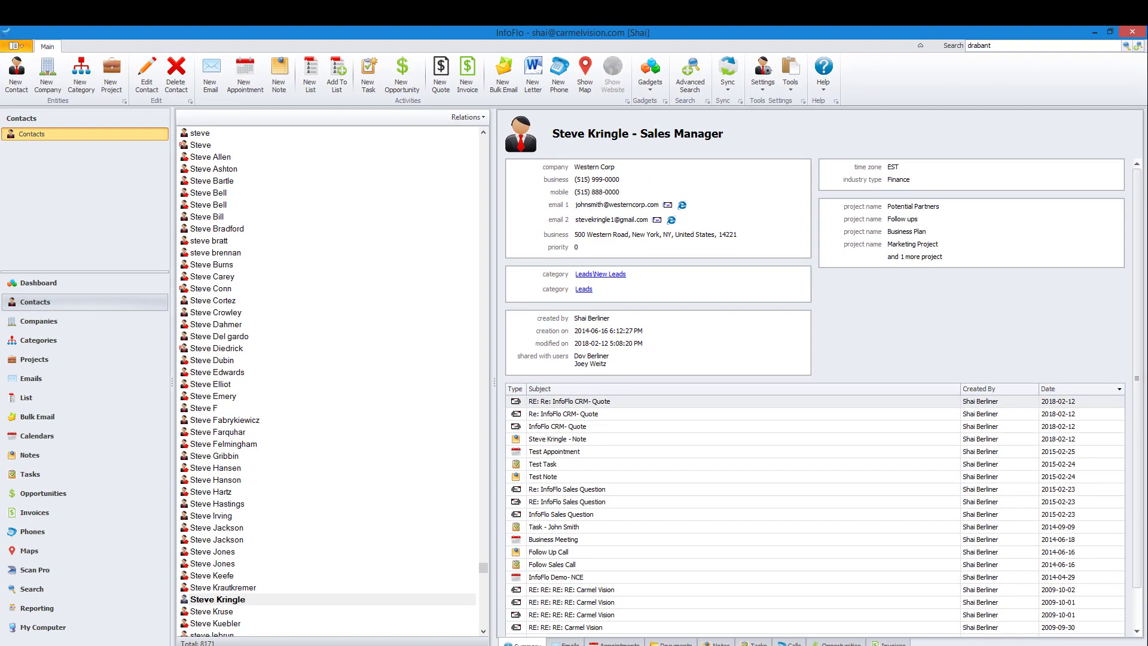
# - Reopen the Import Wizard with the Import- InfoFlo CRM.xlsx file and map the Custom Field1 import field to the Number field
pyautogui.click(791, 75)
pyautogui.click(816, 108)
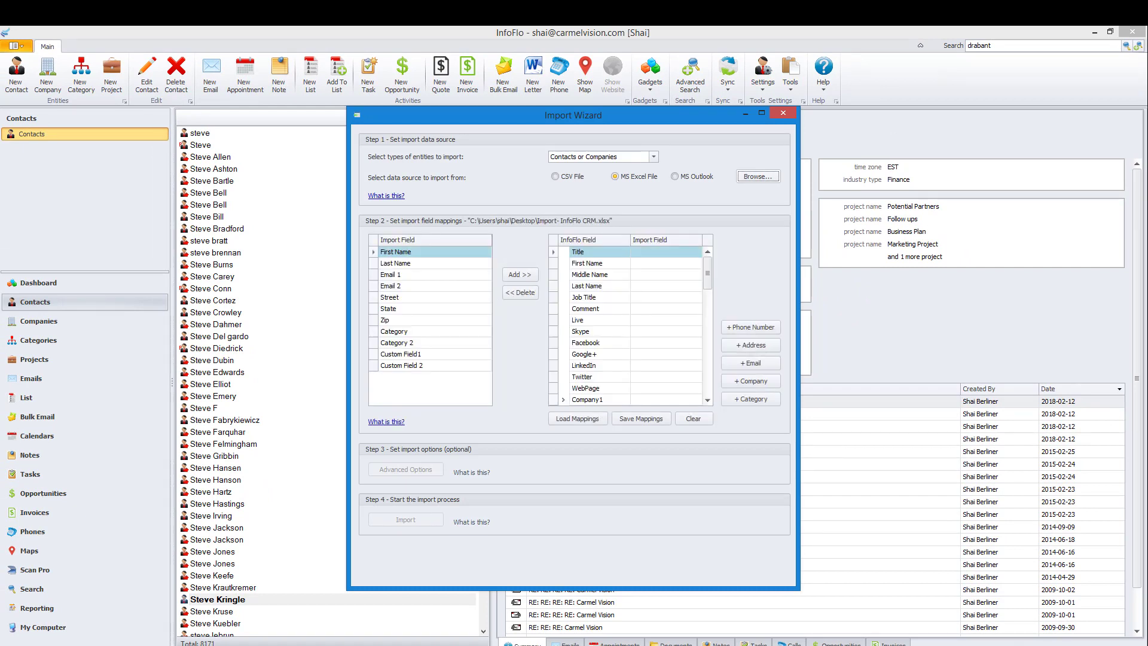
pyautogui.click(435, 354)
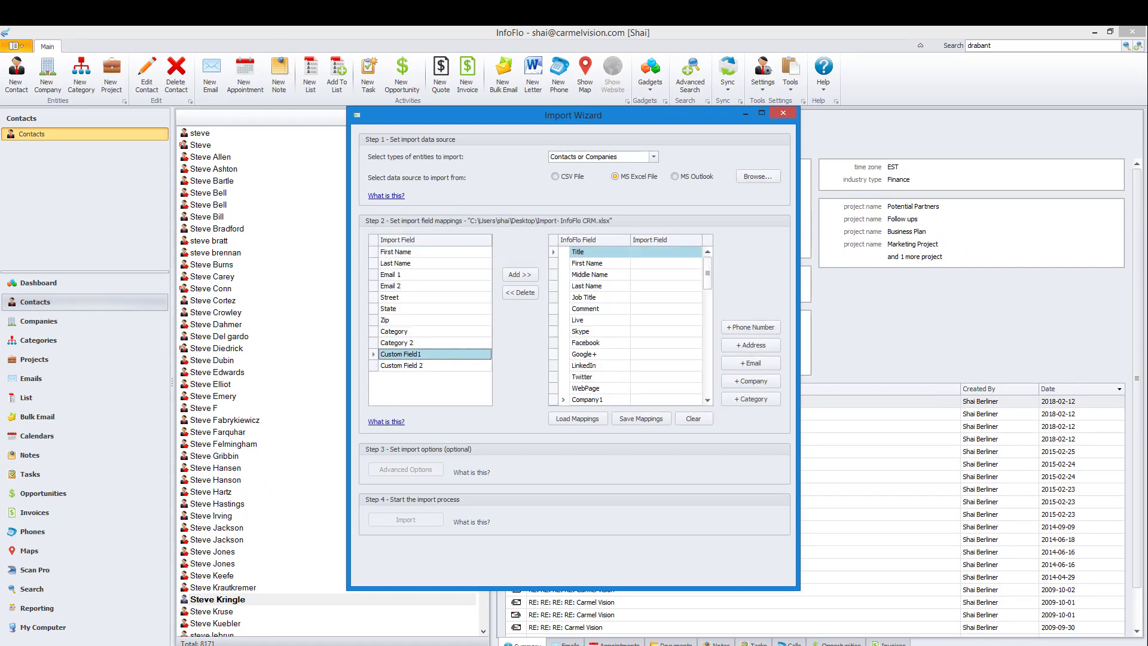
pyautogui.moveTo(708, 274); pyautogui.dragTo(708, 308)
pyautogui.click(600, 343)
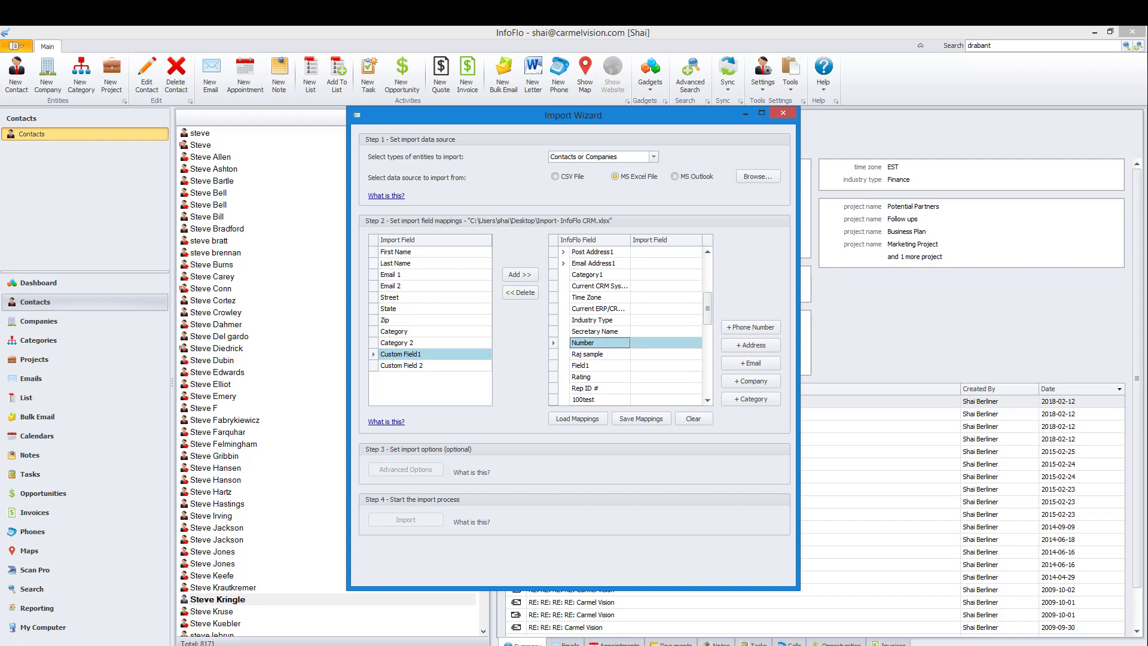
pyautogui.click(520, 274)
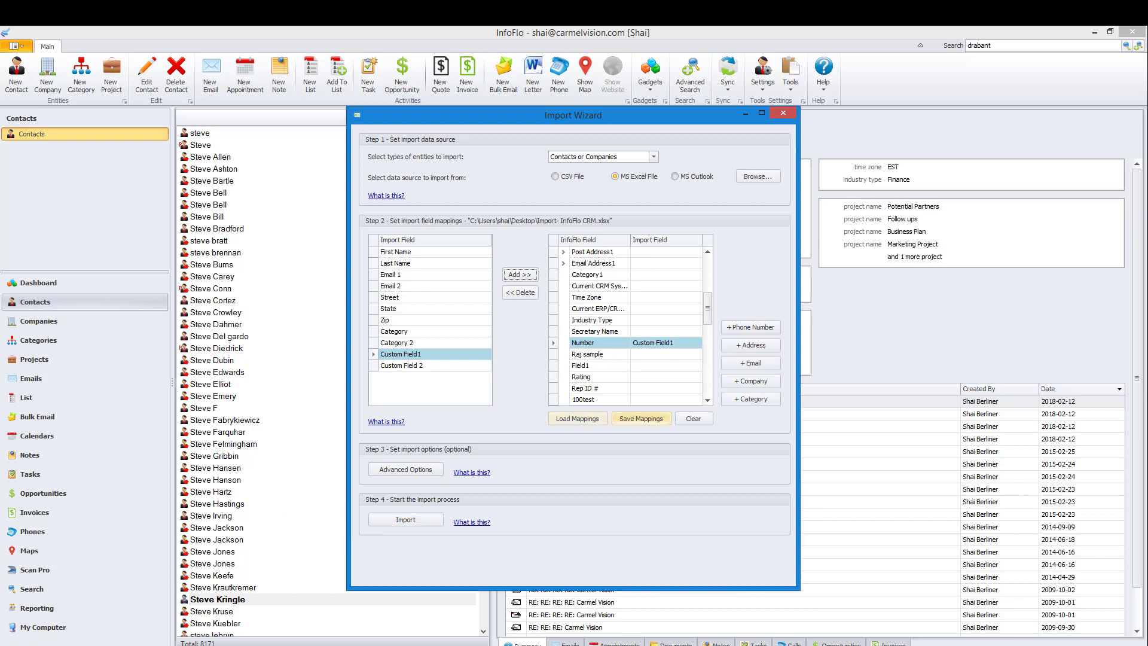
# - Try the advanced import option to import new contacts and overwrite existing contacts, and cancel the Import Options dialog
pyautogui.moveTo(708, 309)
pyautogui.mouseDown()
pyautogui.moveTo(707, 273)
pyautogui.moveTo(708, 289)
pyautogui.mouseUp()
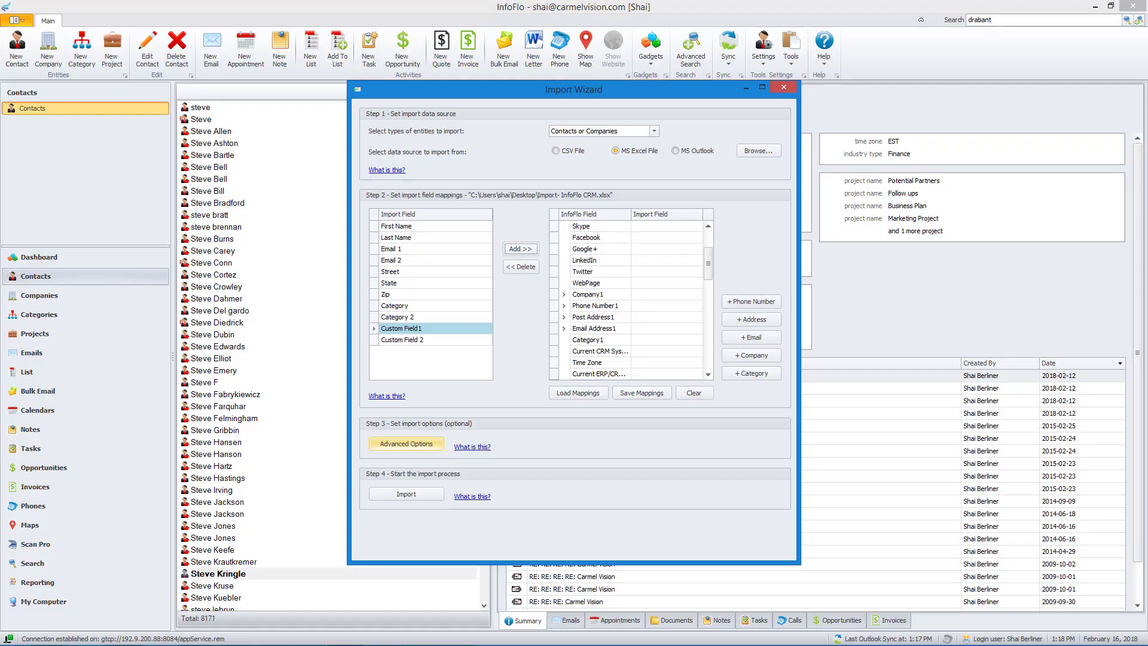
pyautogui.click(286, 438)
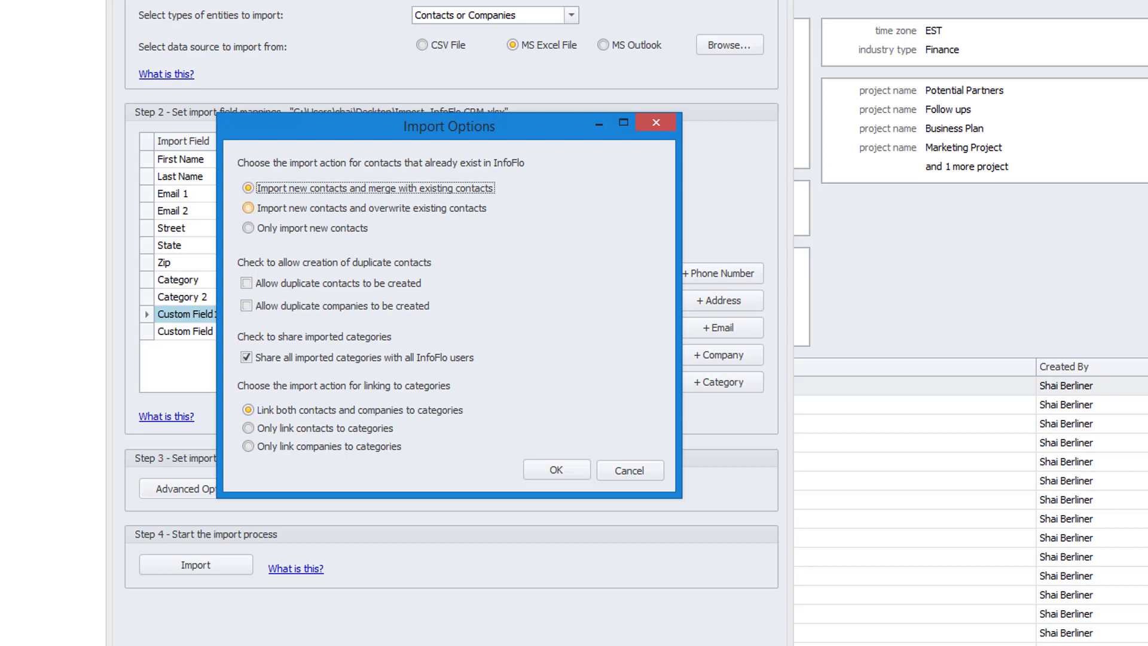
pyautogui.click(248, 208)
pyautogui.click(630, 471)
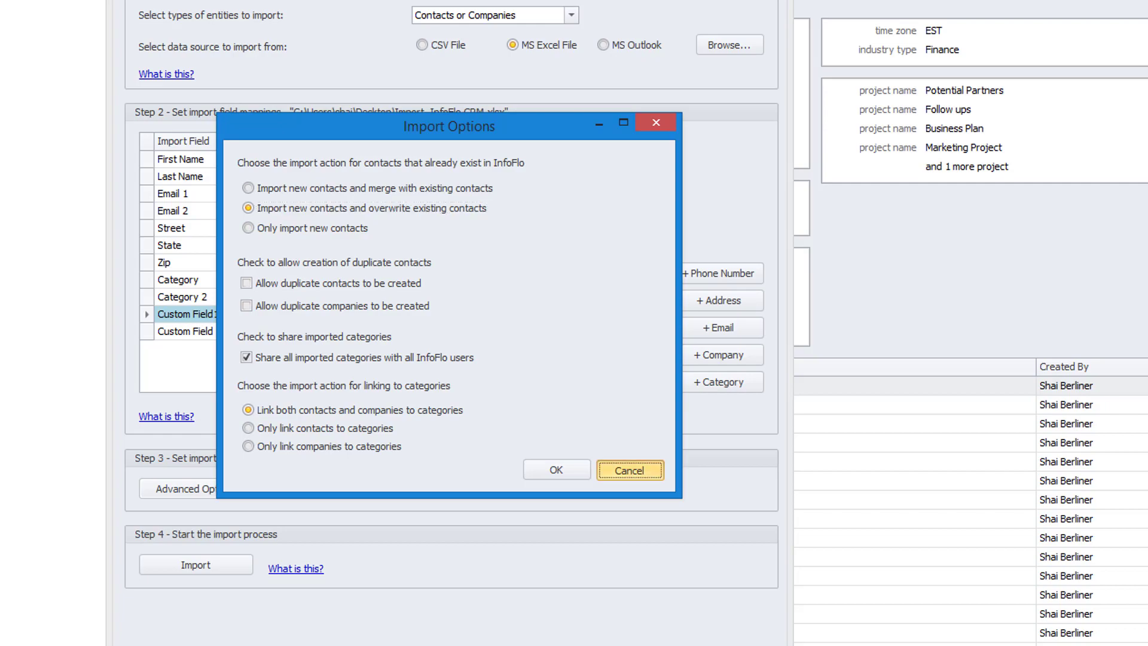